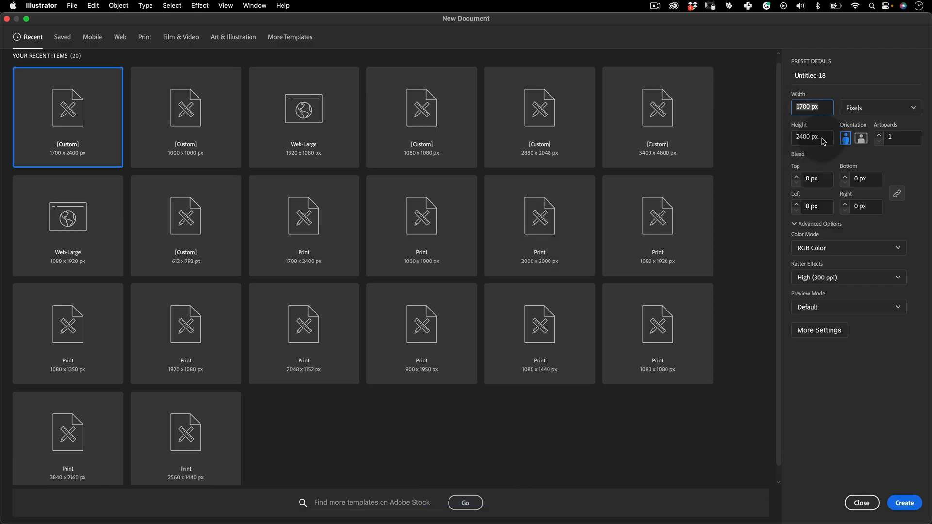
Create a new RGB document with a 1700 by 2400 px artboard
key(Tab)
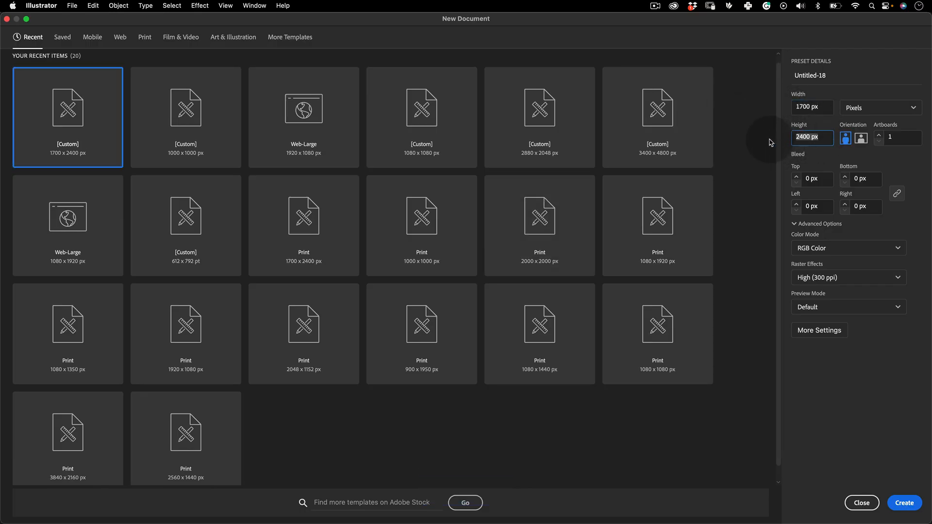
click(904, 503)
key(space)
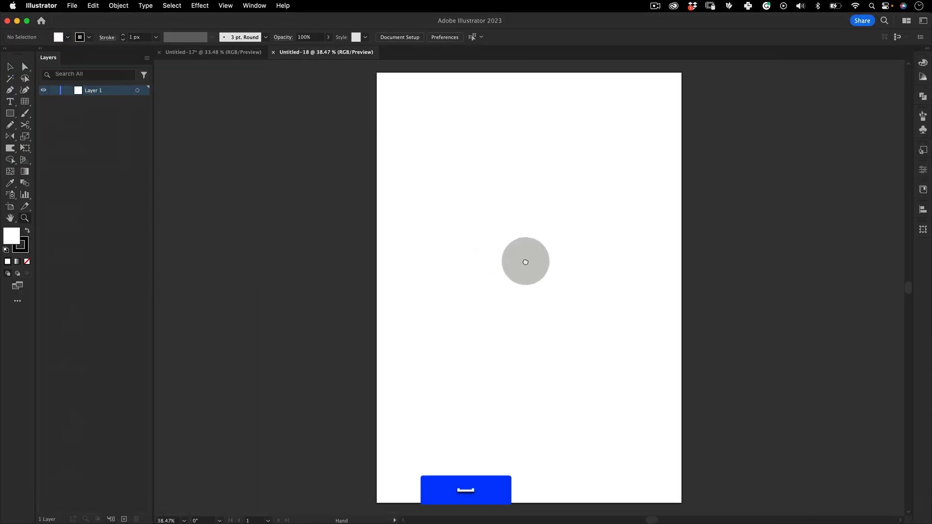
drag(524, 262, 456, 245)
key(z)
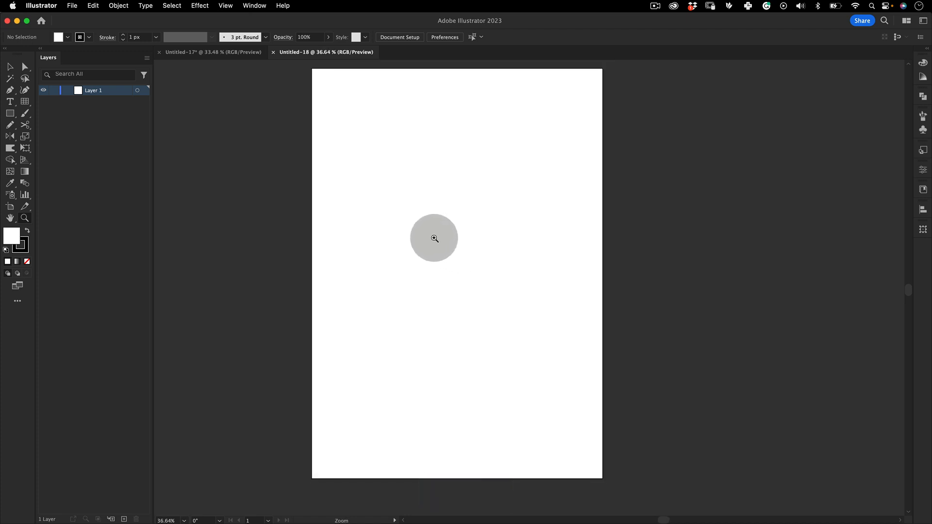
Add the text GRADS, enlarge it to about 158 px and place it beside the artboard's upper right side
key(t)
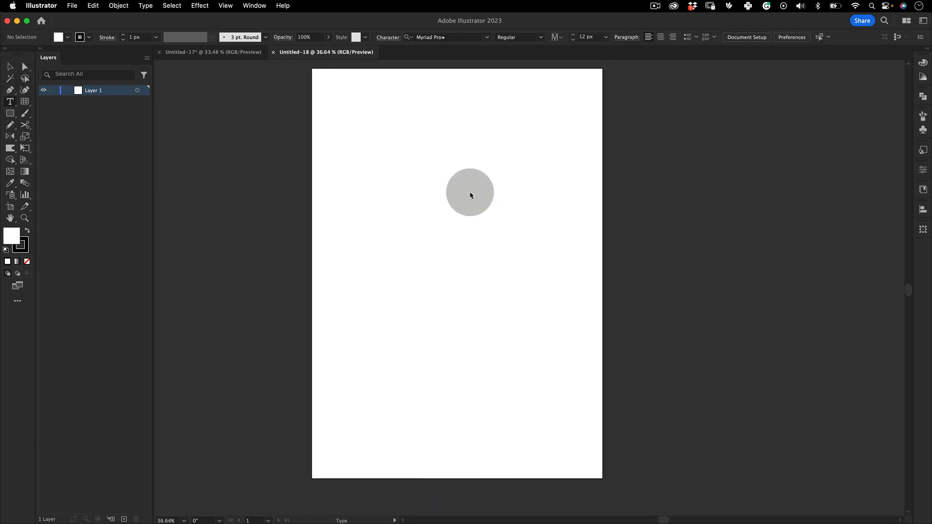
click(470, 191)
text(G)
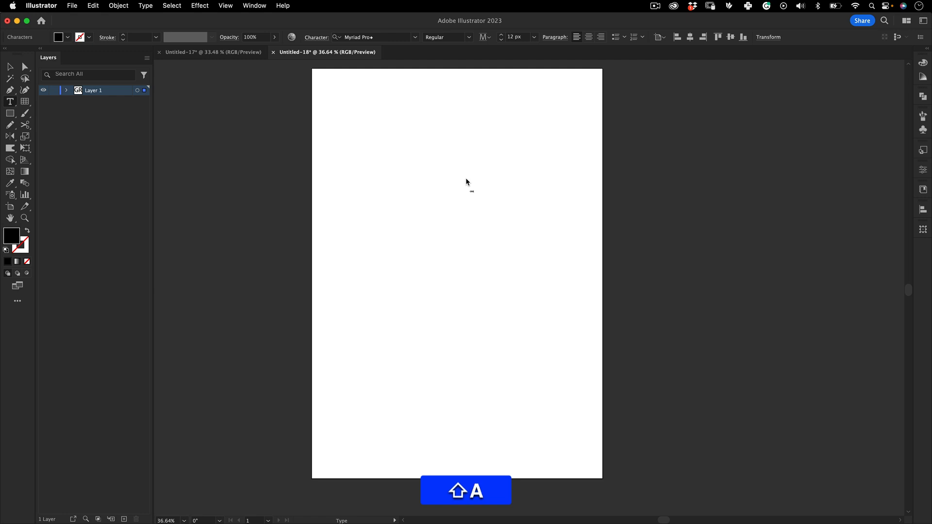
key(Escape)
click(474, 191)
key(e)
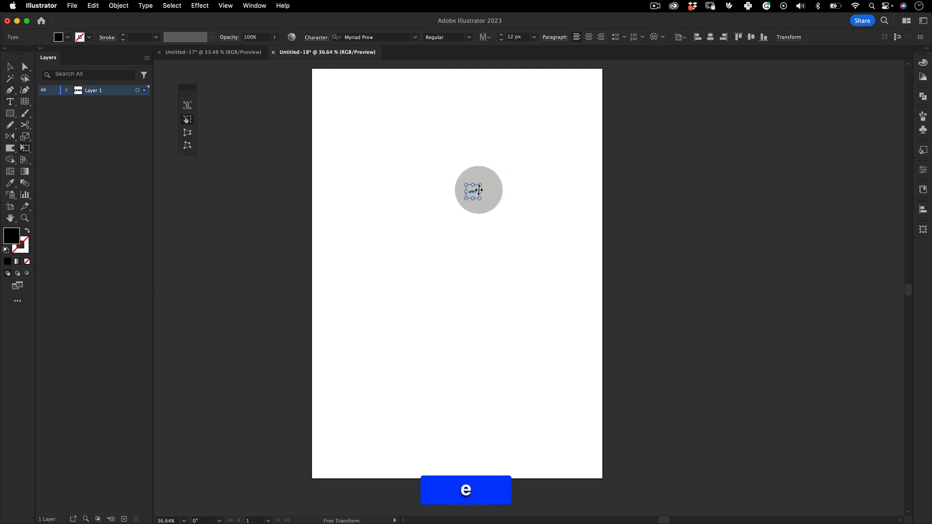
drag(478, 183, 572, 145)
drag(415, 254, 685, 144)
Set the GRADS text's font to Monument Extended Bold
click(374, 37)
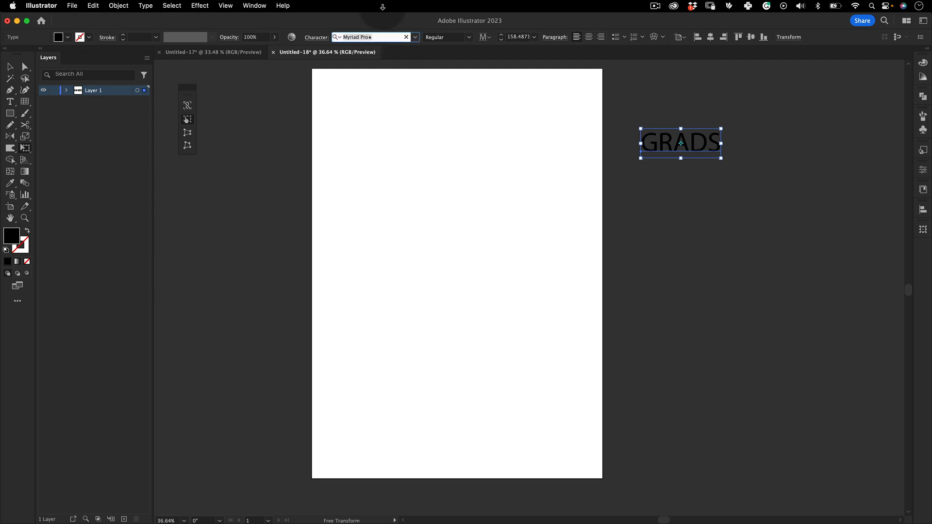
text(monu)
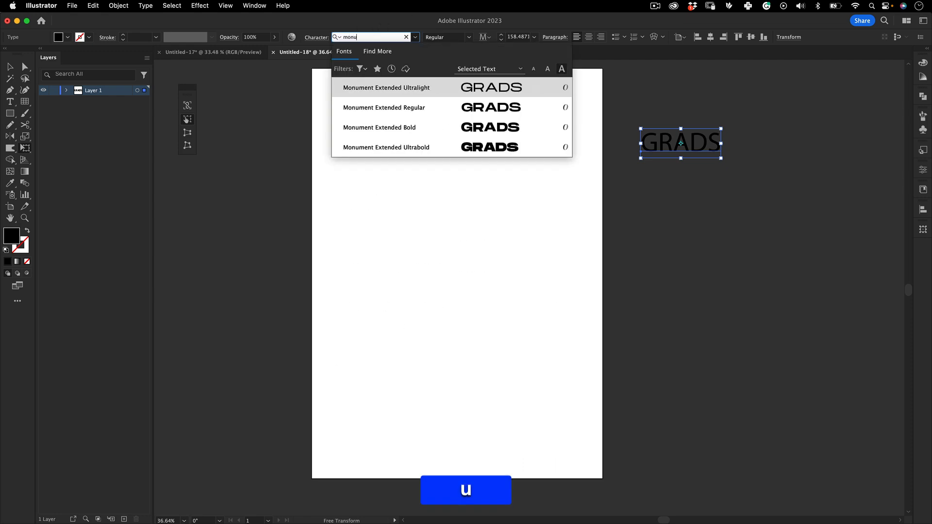
click(447, 122)
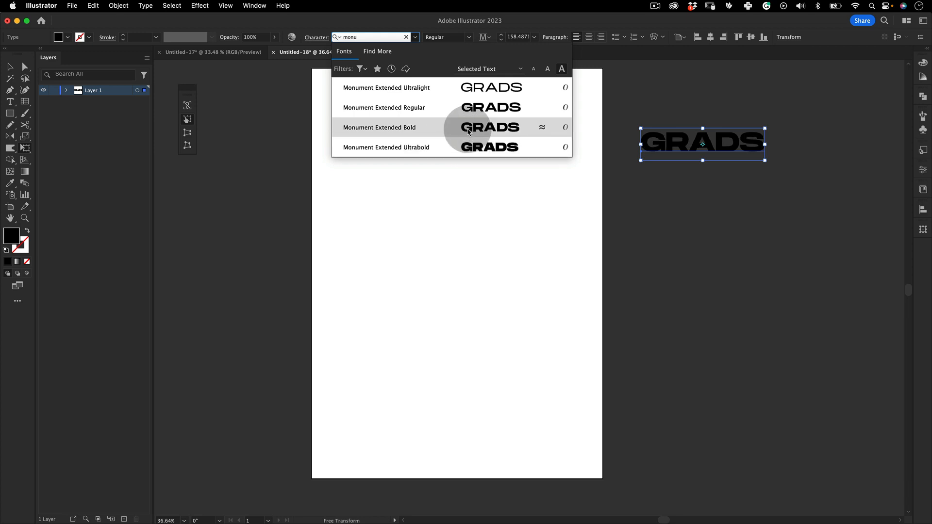
click(468, 127)
click(656, 214)
Reposition the GRADS text slightly higher beside the artboard, convert it to outlines and ungroup the letters
key(v)
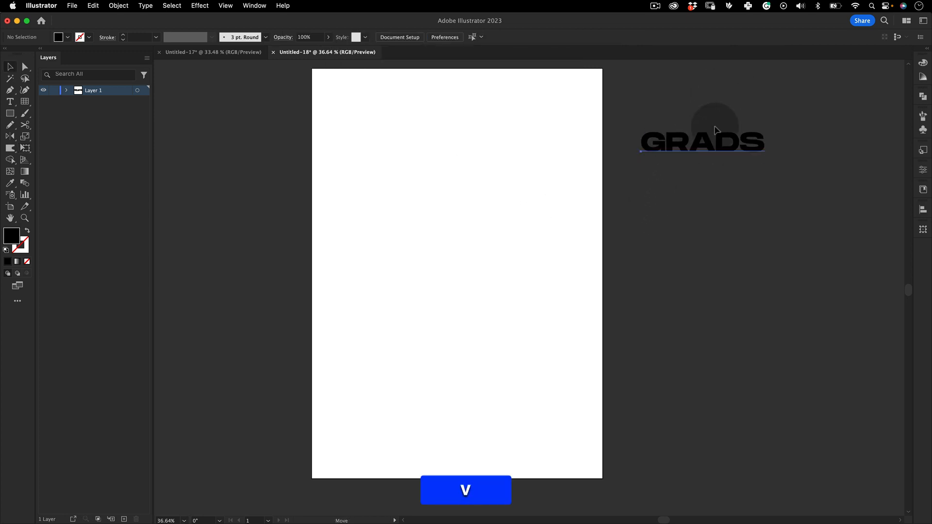
drag(654, 144, 658, 144)
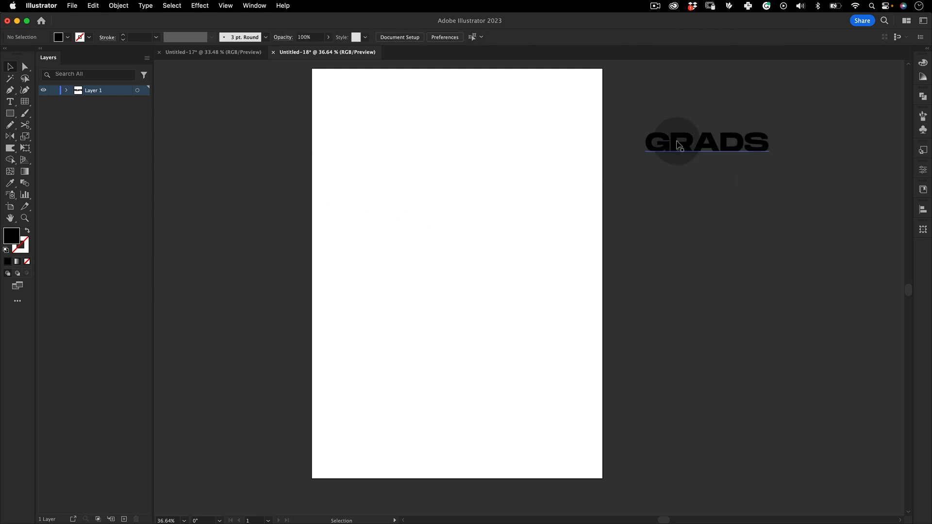
drag(677, 129, 669, 105)
right_click(670, 118)
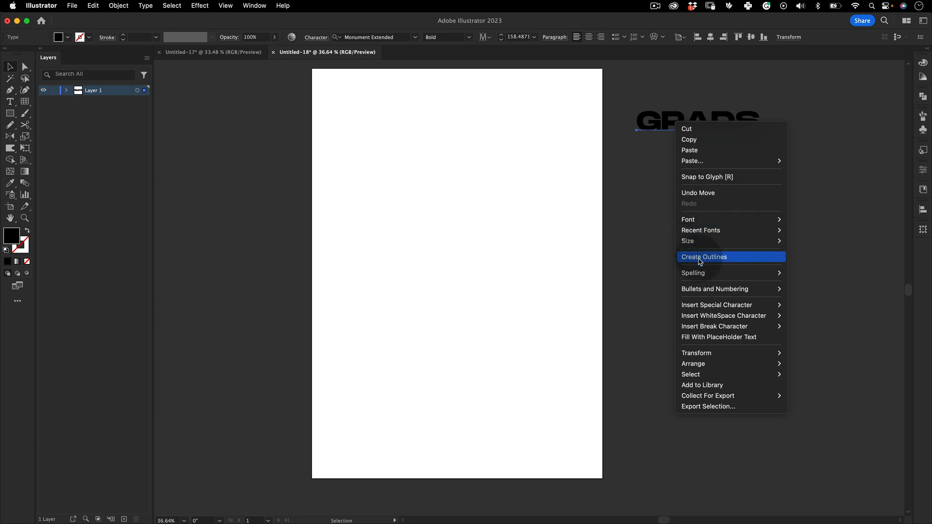
click(704, 257)
right_click(674, 116)
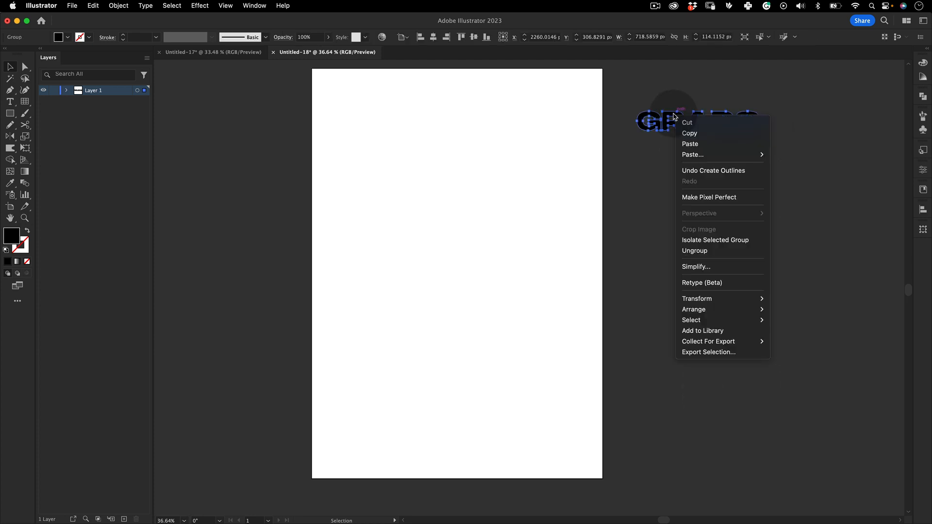
click(685, 249)
click(676, 170)
Try moving individual outlined letters of GRADS and undo those moves
drag(650, 121, 709, 117)
key(super+z)
key(super+z)
key(super+z)
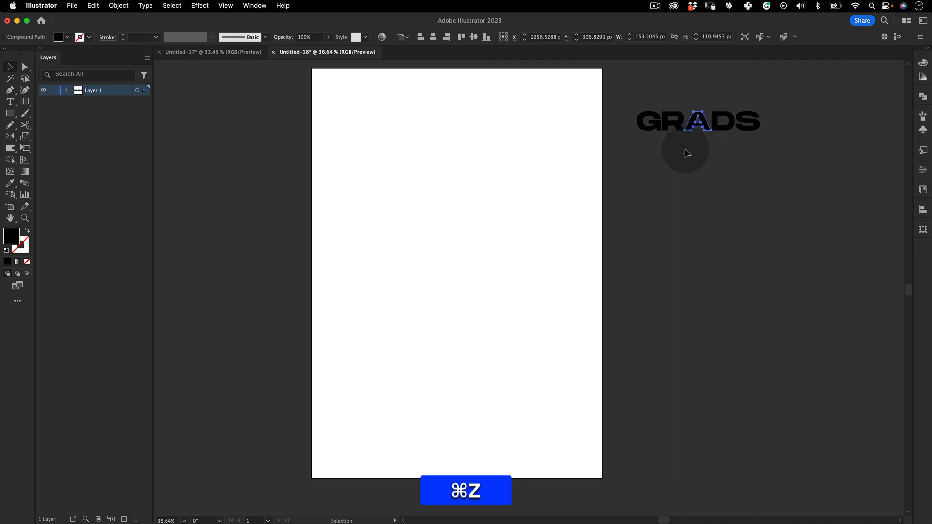
click(674, 222)
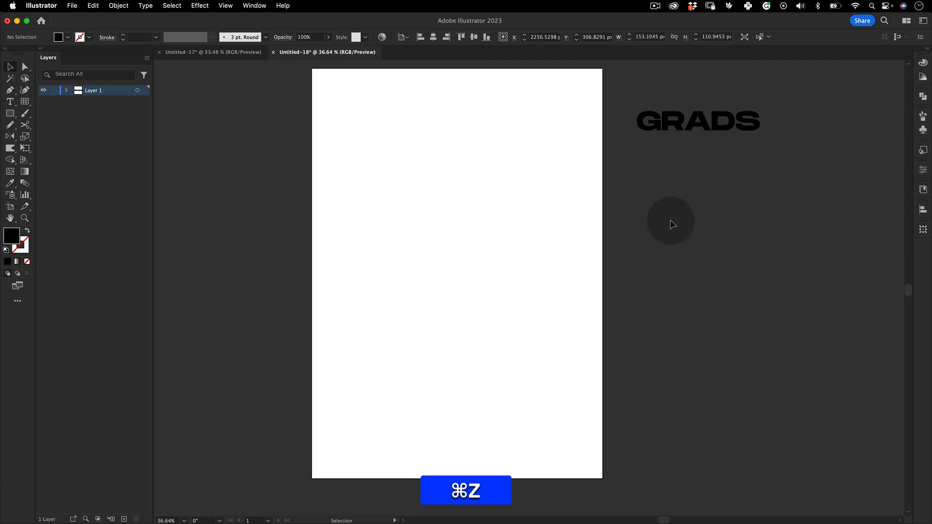
Draw a black rectangle without stroke covering the whole 1700 by 2400 px artboard
click(11, 116)
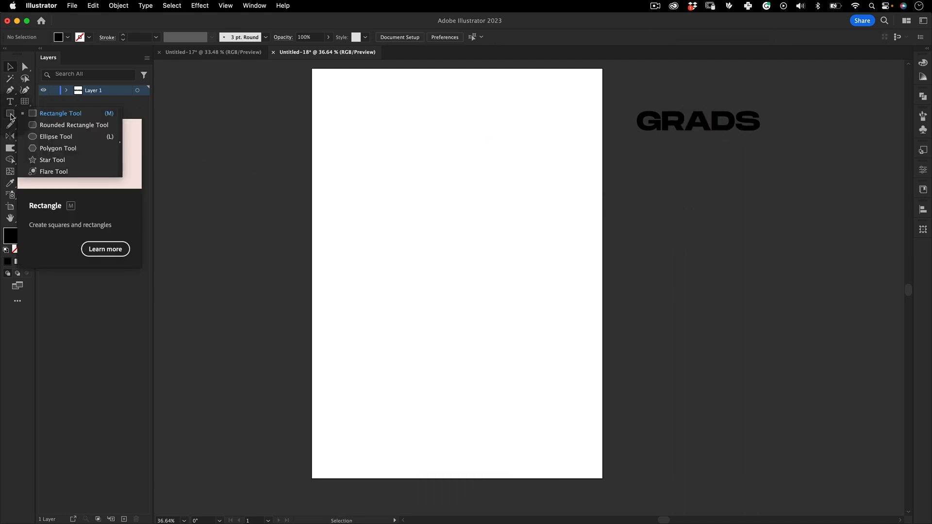
click(67, 115)
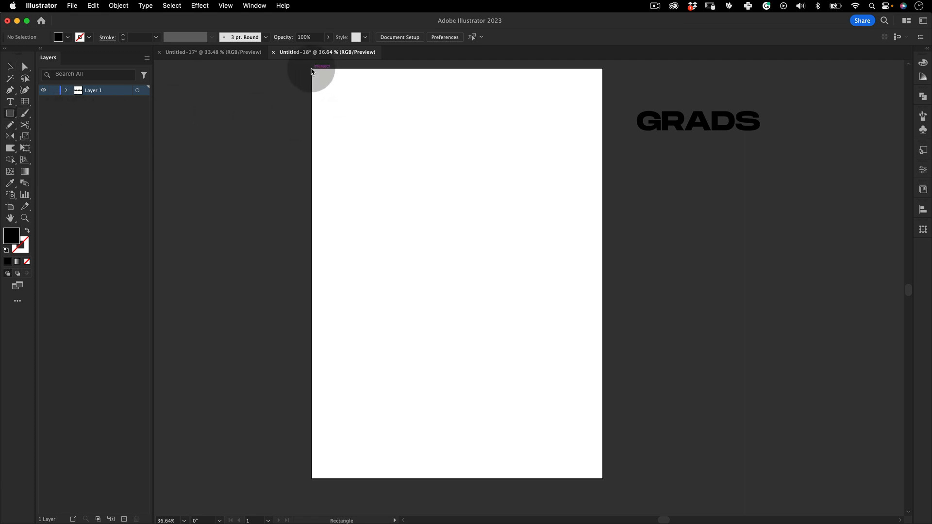
drag(313, 70, 603, 479)
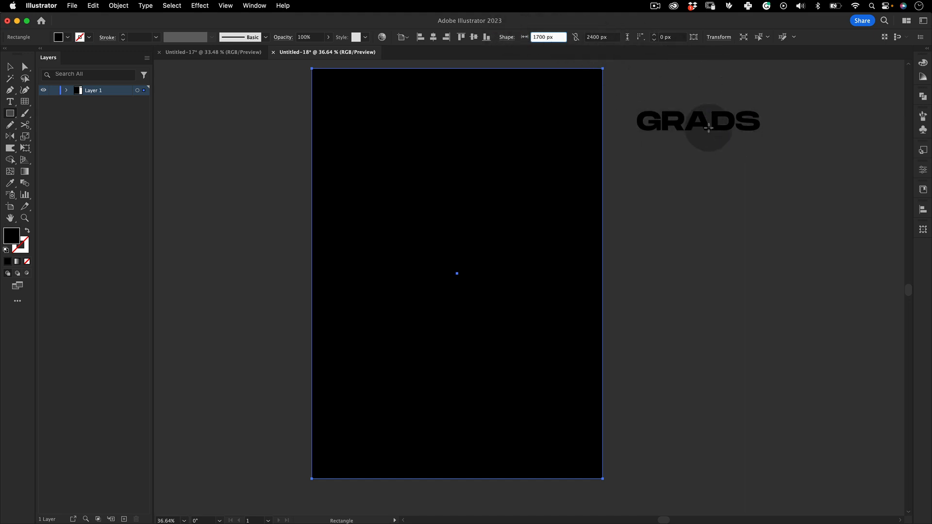
Divide the rectangle's 1700 px width by five to make a strip 340 px wide
click(556, 41)
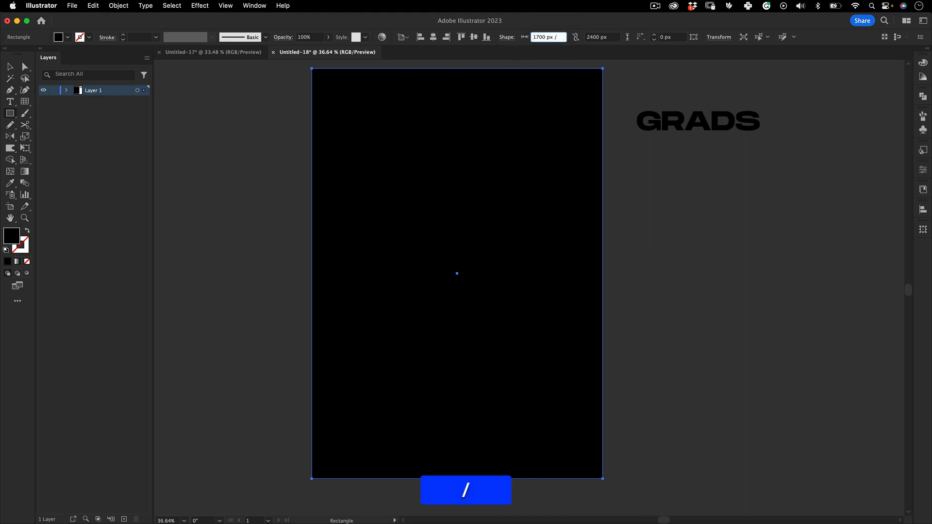
key(Tab)
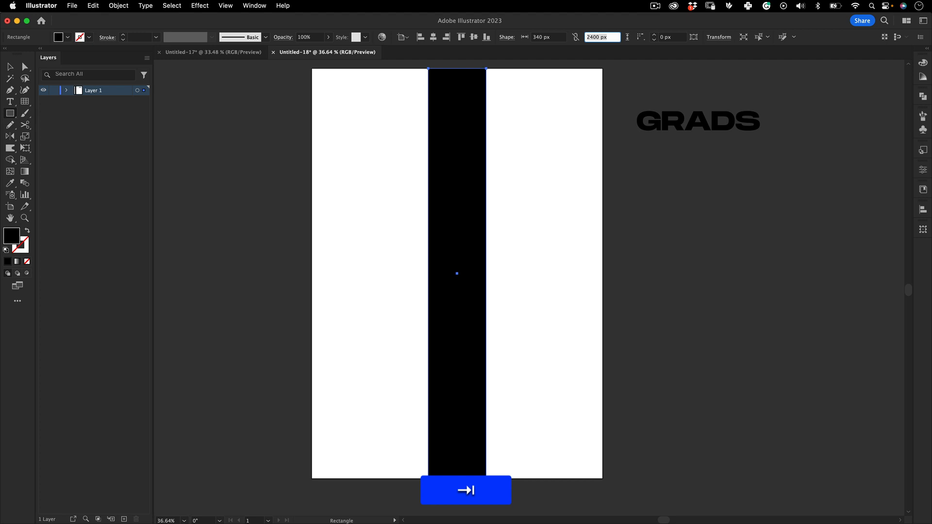
drag(231, 192, 232, 194)
key(v)
key(super+z)
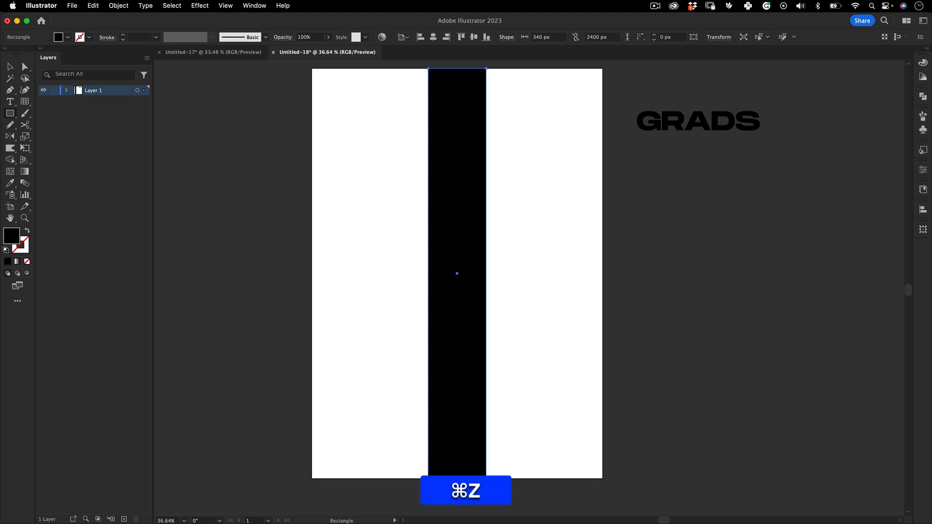
Move the 340 px strip to the artboard's right side and align it to the right edge
key(super+v)
drag(457, 273, 572, 273)
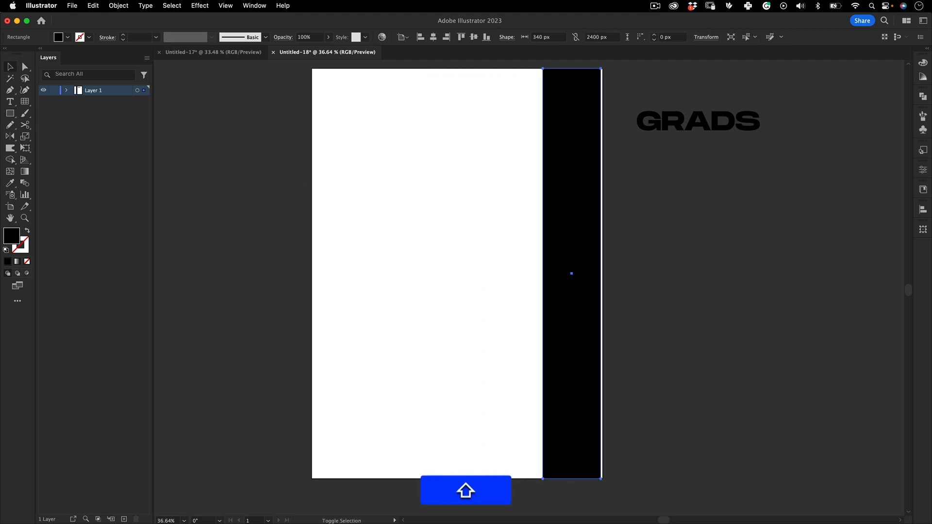
click(447, 38)
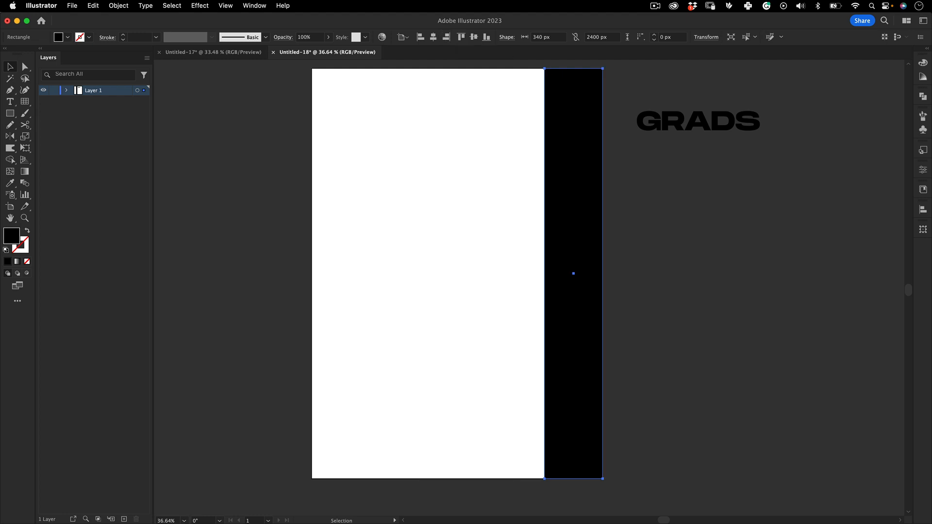
Fill the strip with a linear gradient and set its starting stop to dark blue 16006A
click(17, 273)
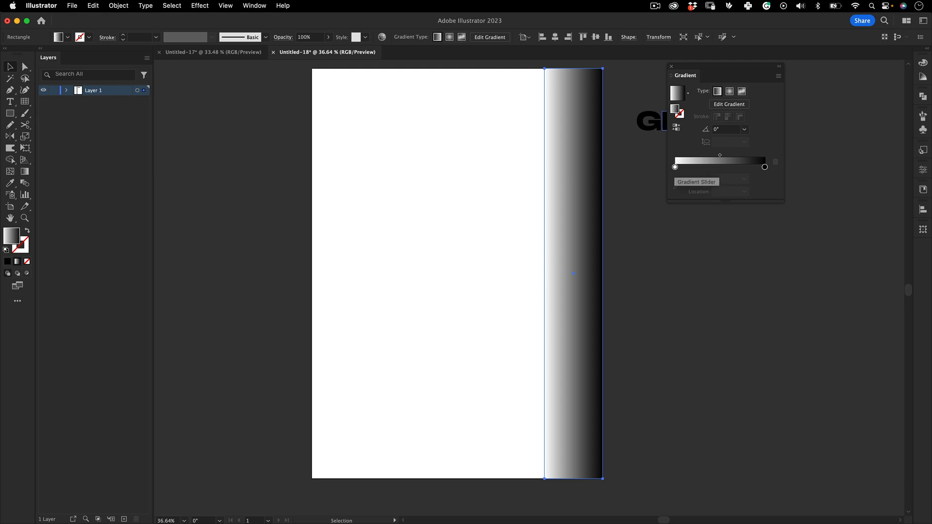
double_click(675, 167)
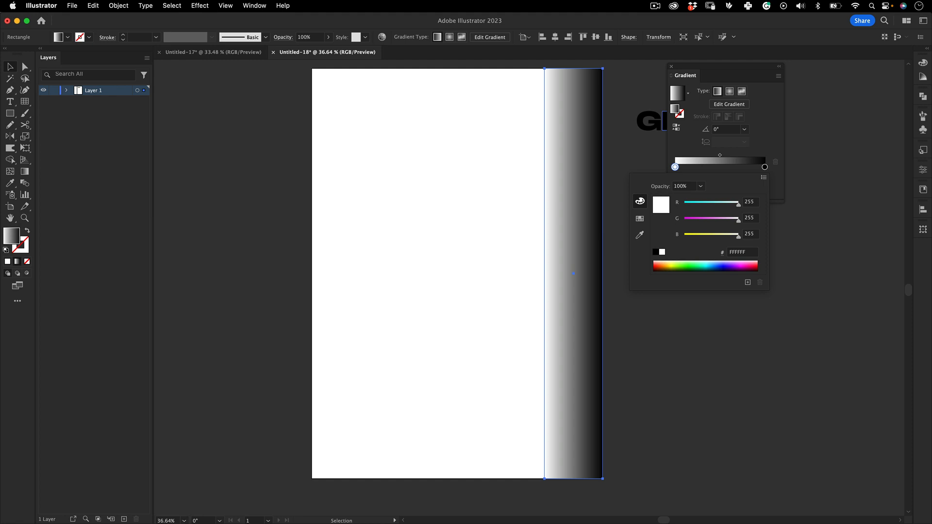
click(726, 269)
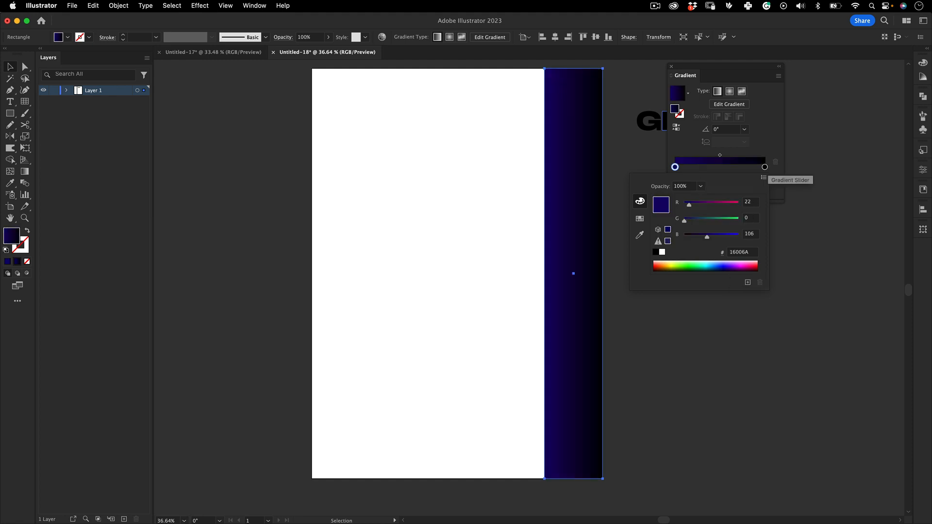
Set the strip gradient's end stop to dark red 340000
double_click(765, 167)
drag(685, 204, 689, 205)
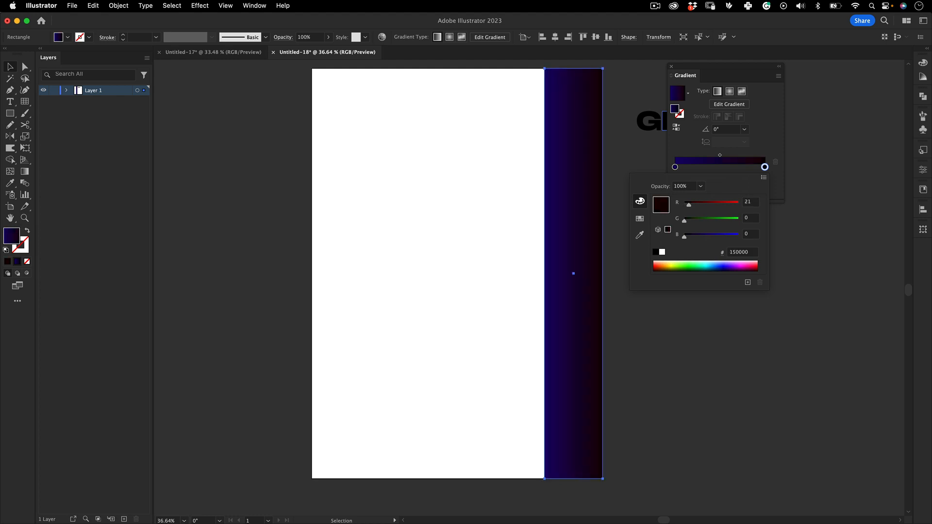
mouse_move(685, 237)
mouse_down()
mouse_move(711, 237)
mouse_move(685, 237)
mouse_up()
drag(687, 205, 700, 205)
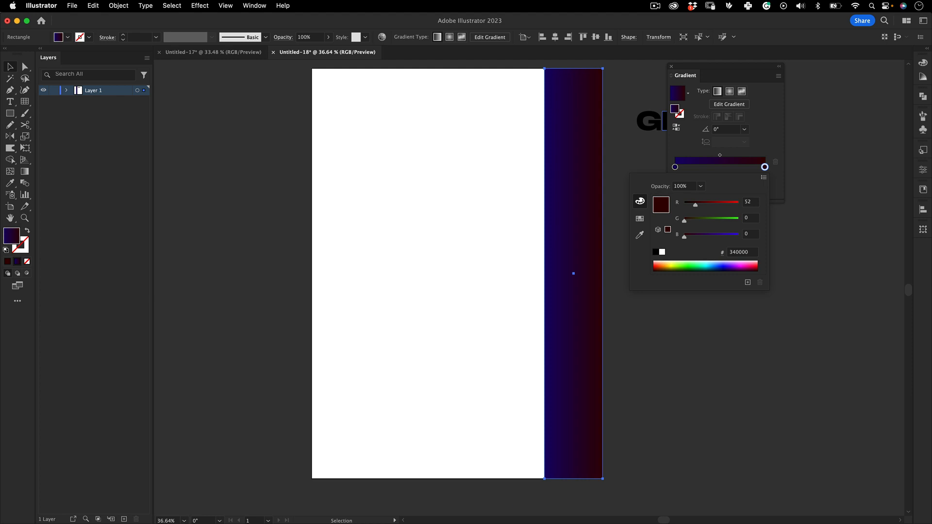
key(v)
Duplicate the gradient strip side by side until five strips cover the artboard
click(572, 272)
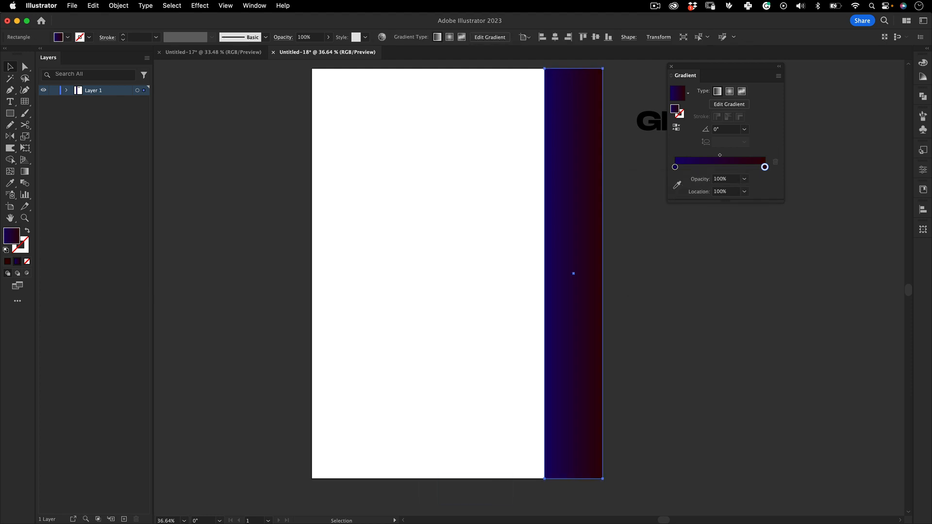
drag(573, 273, 515, 274)
shift+click(573, 273)
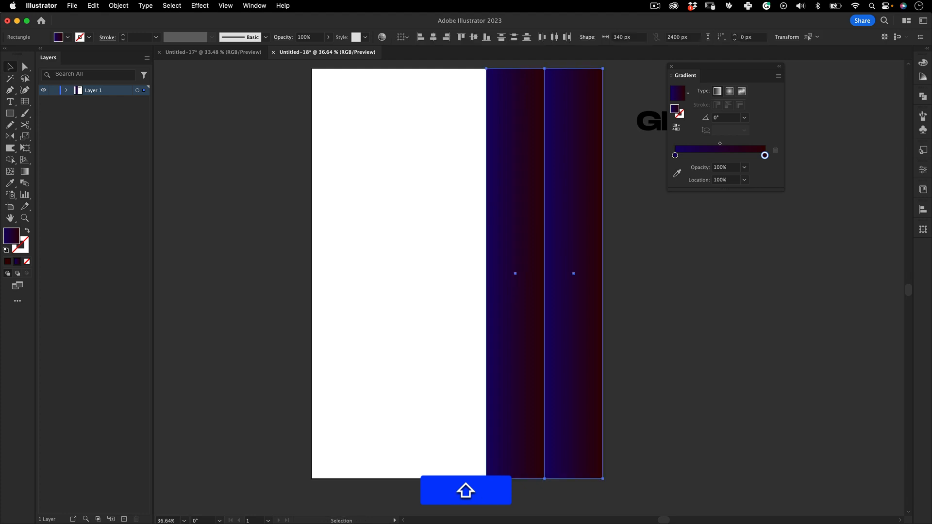
drag(544, 273, 356, 298)
click(342, 274)
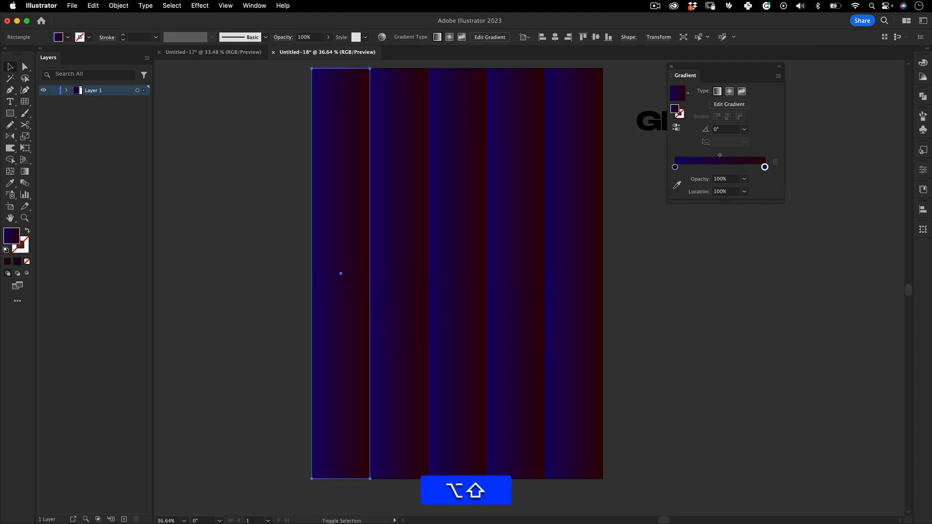
click(290, 297)
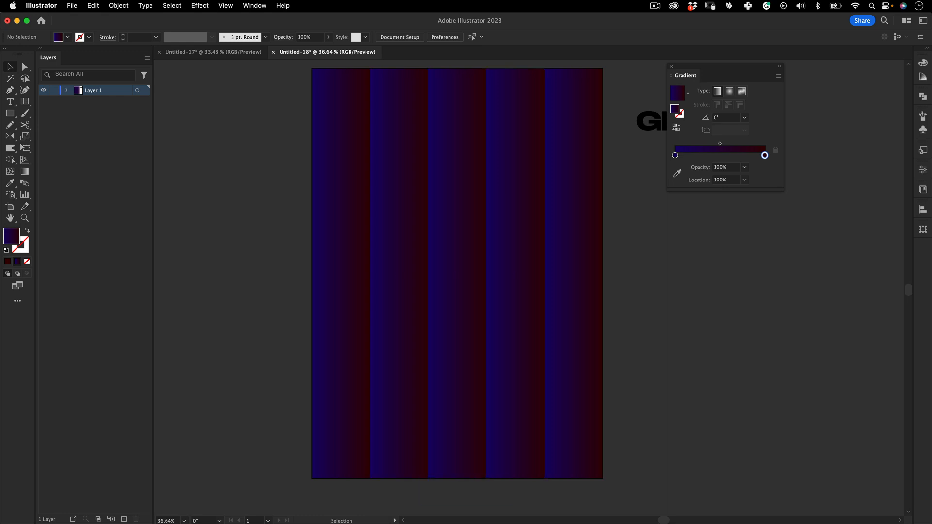
Darken the end stop of the rightmost strip's gradient to 100000, keeping the gradient settings clear of the GRADS letters
drag(723, 66, 764, 163)
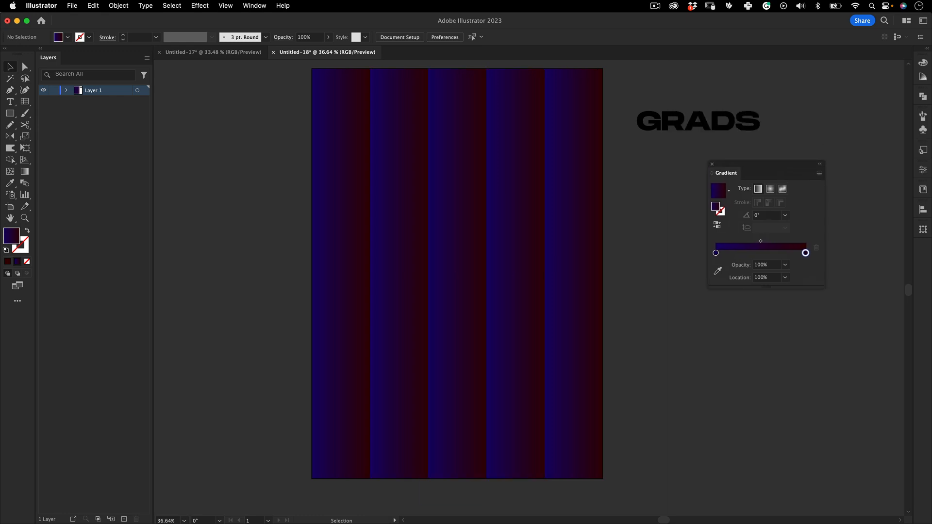
click(573, 273)
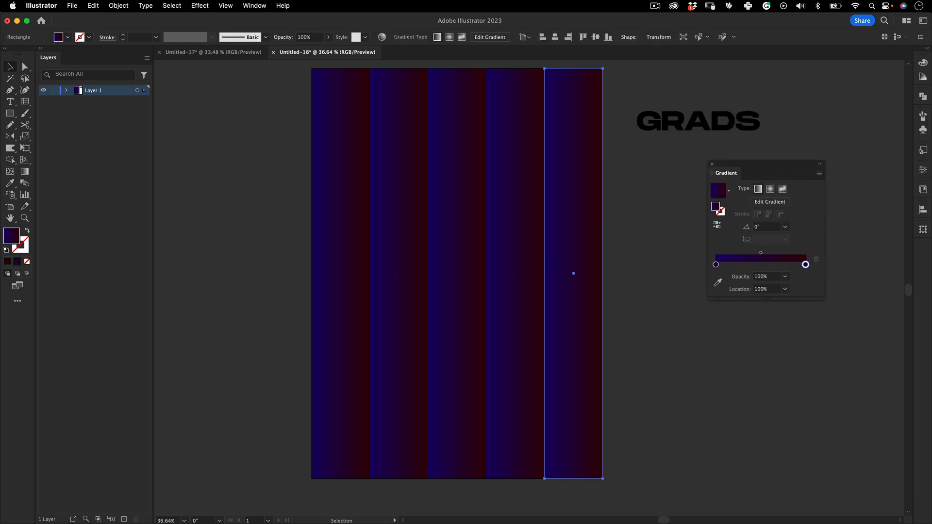
double_click(805, 265)
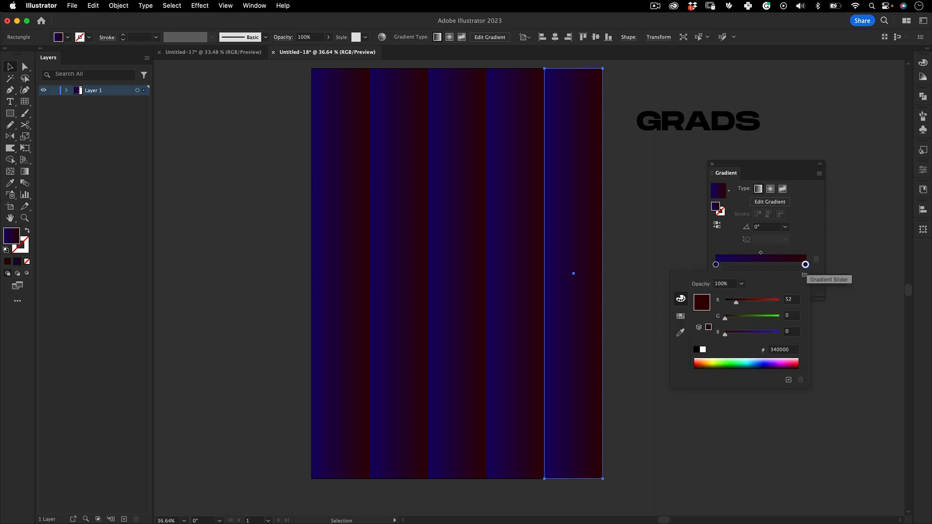
drag(736, 303, 728, 302)
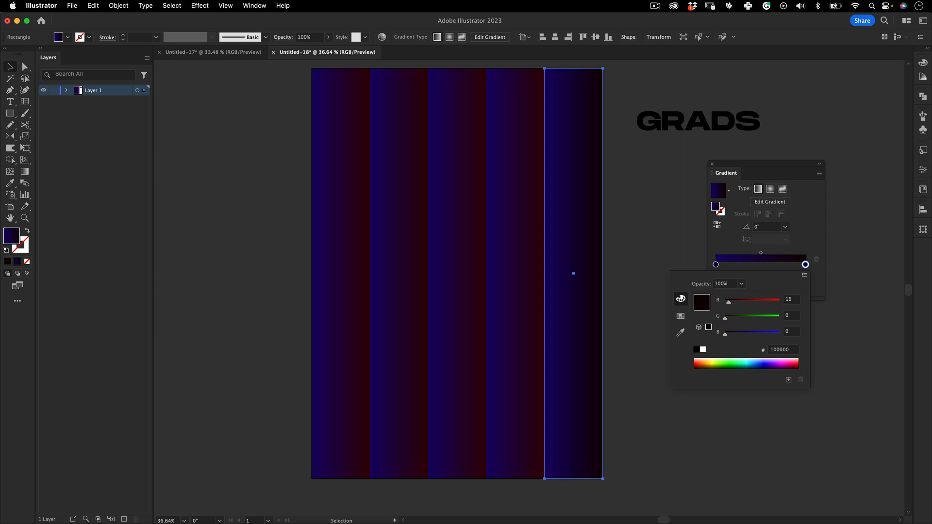
Apply the rightmost strip's gradient to the other four strips with the Eyedropper and deselect them
key(Escape)
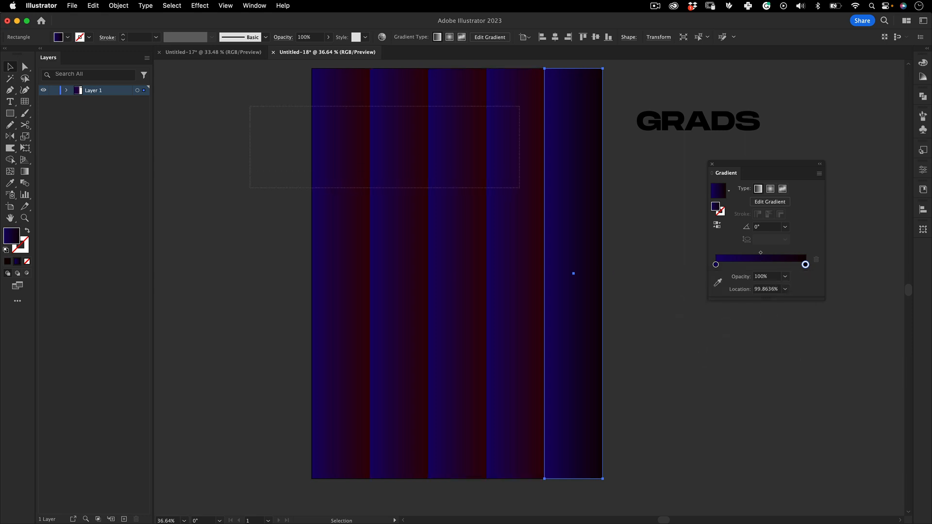
drag(519, 188, 519, 188)
key(i)
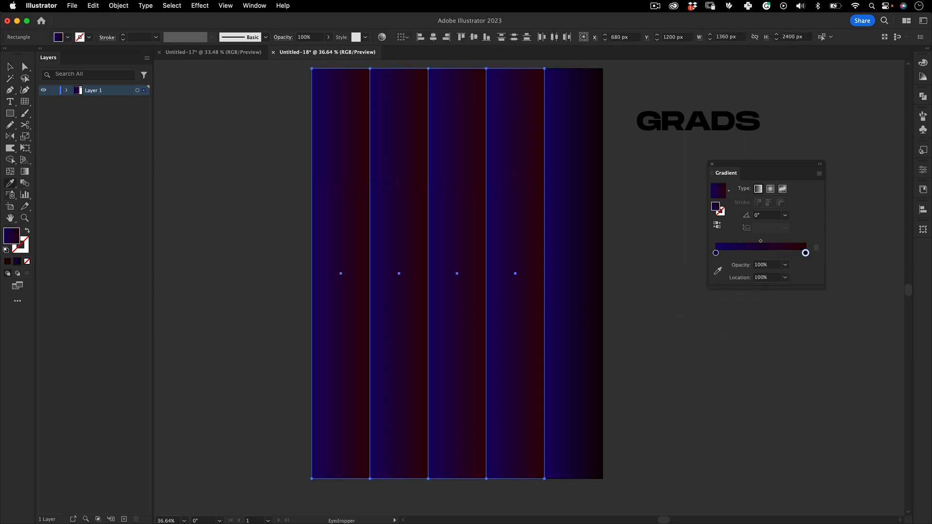
click(574, 233)
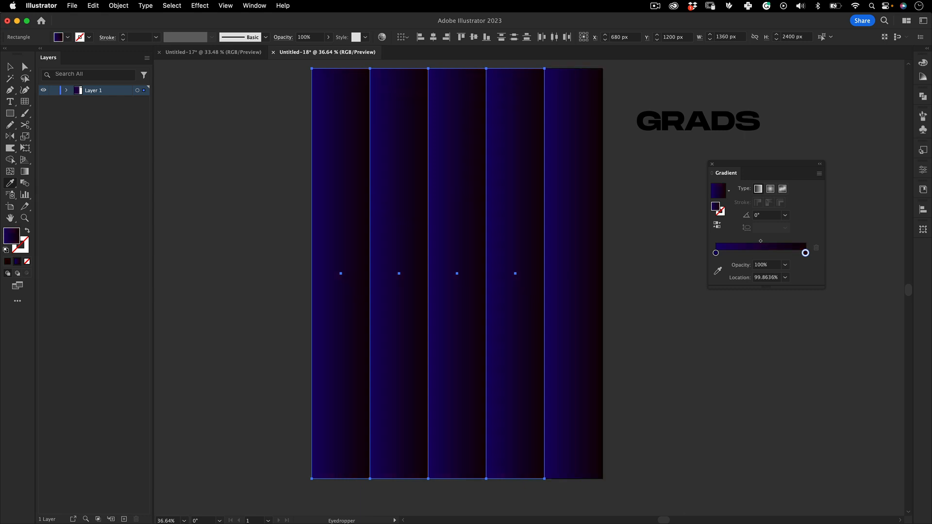
key(v)
click(646, 233)
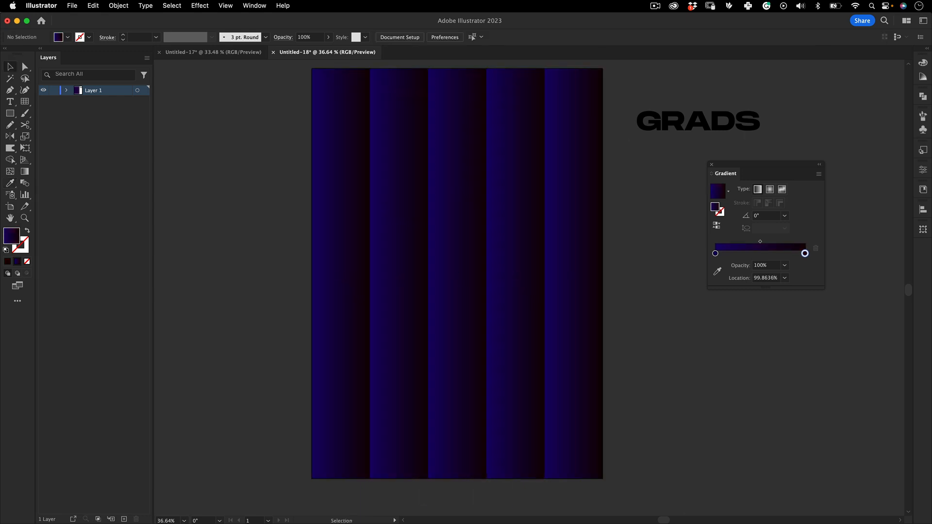
Move all the GRADS letters onto the upper part of the strips and bring them to the front
drag(762, 164, 792, 166)
drag(655, 118, 520, 123)
key(super+z)
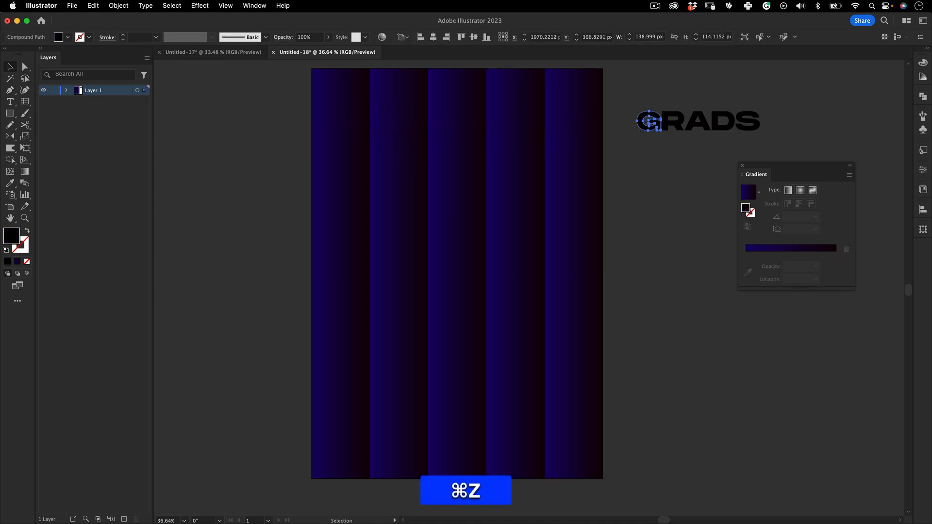
drag(741, 117, 377, 143)
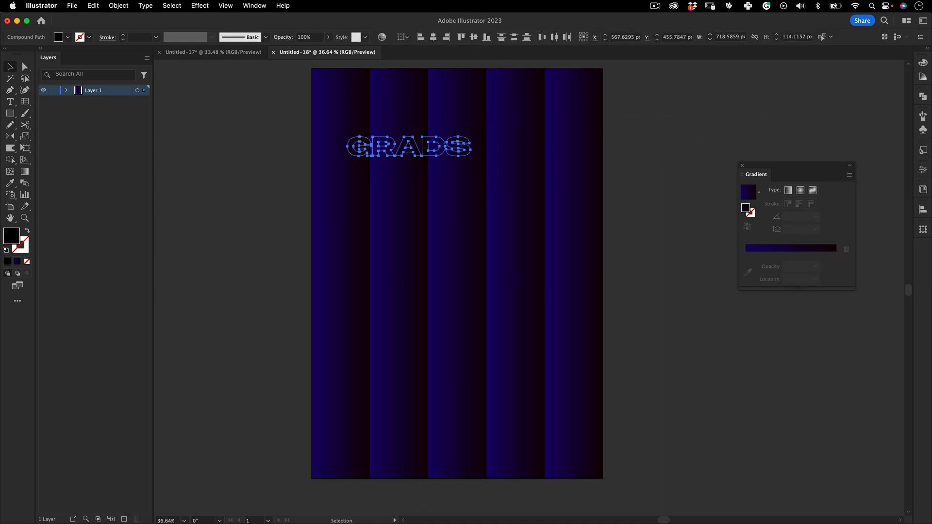
right_click(387, 148)
mouse_move(463, 322)
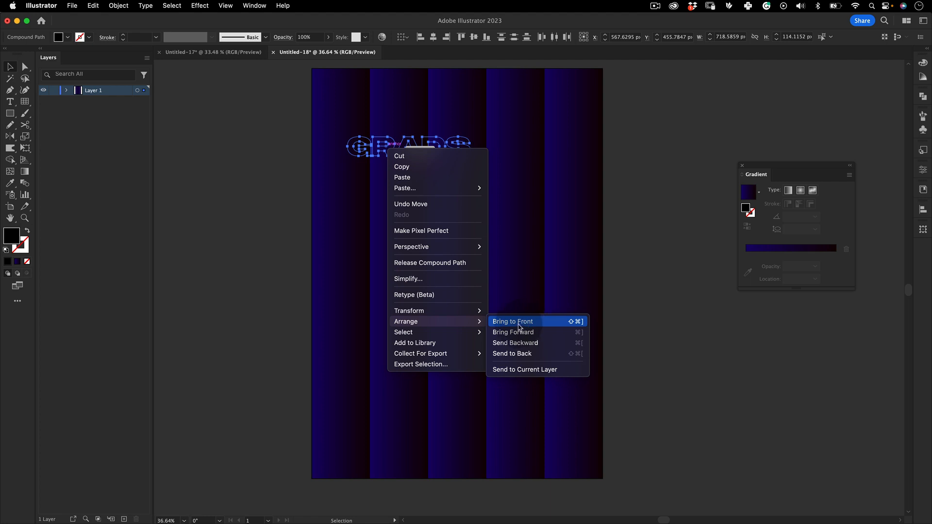
click(518, 323)
drag(427, 152, 543, 151)
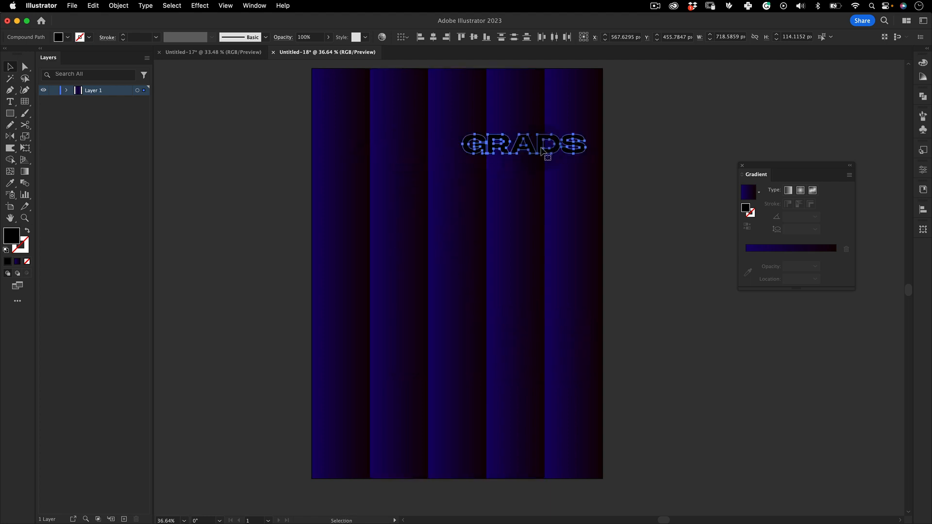
Fill the GRADS letters with white and deselect them
double_click(14, 236)
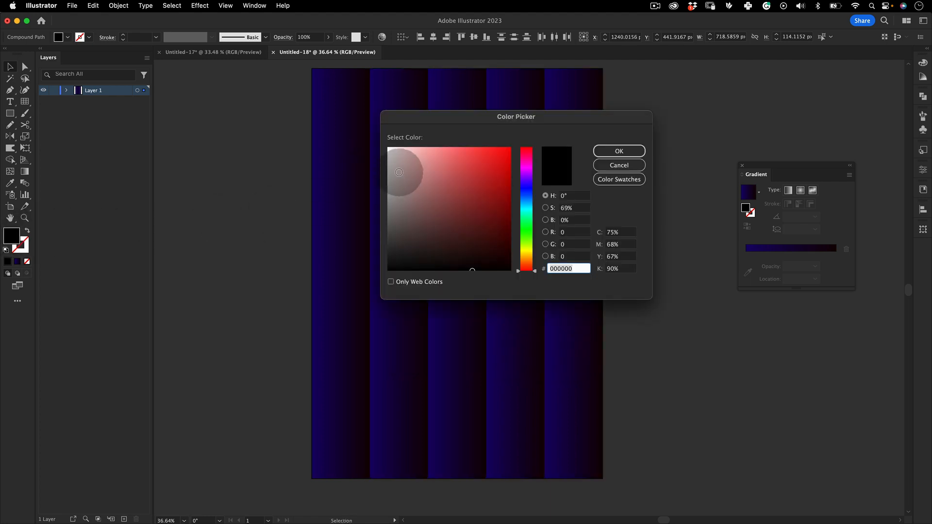
drag(399, 173, 389, 148)
click(618, 151)
click(662, 102)
key(v)
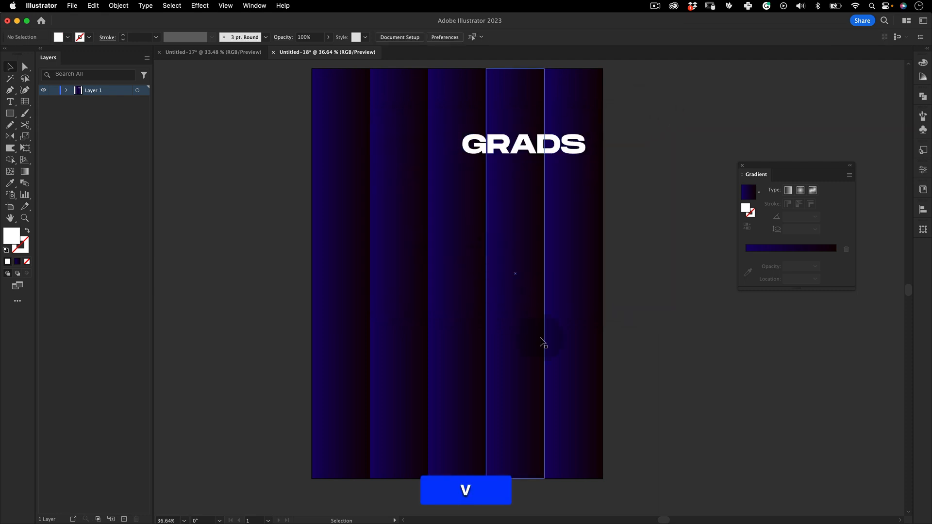
Place the G in the first strip, rotate it 90 degrees clockwise and enlarge it to about 386 by 470 px
drag(473, 144, 332, 179)
key(e)
key(shift+v)
drag(357, 144, 378, 152)
key(e)
key(shift+v)
click(273, 214)
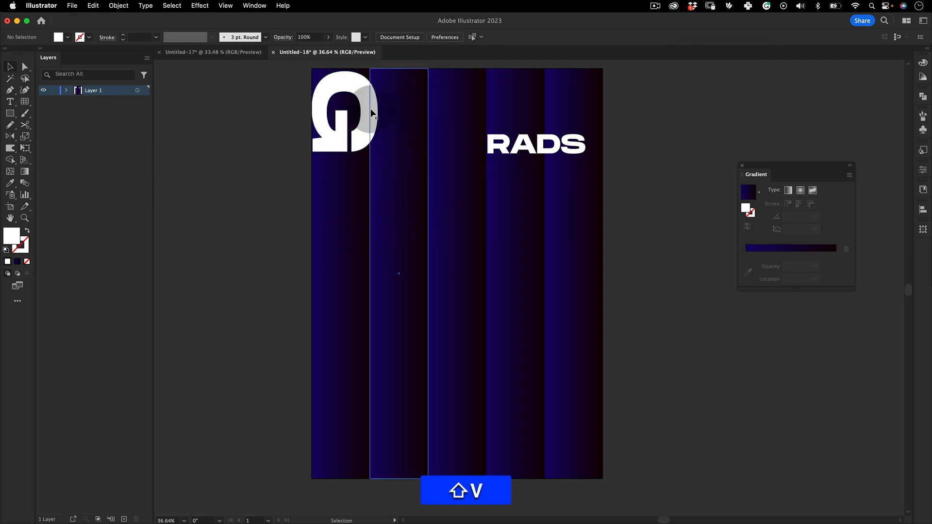
Align the rotated G flush with the poster's top edge and the first strip's left edge
key(z)
drag(329, 89, 424, 71)
key(space)
drag(328, 160, 327, 289)
key(z)
key(v)
drag(337, 218, 369, 190)
key(z)
drag(449, 204, 421, 237)
key(space)
drag(446, 281, 393, 135)
key(v)
click(431, 228)
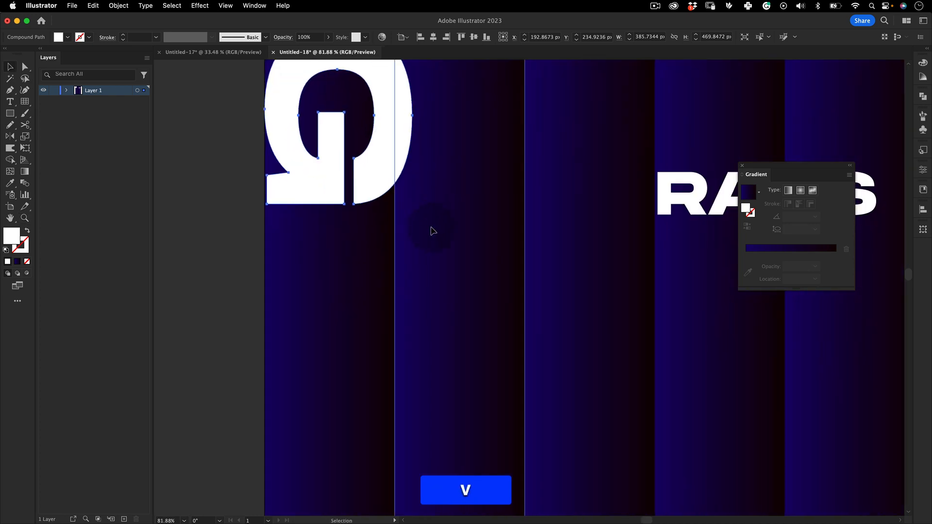
Move the R into the second strip, against its left edge and just below the G
key(z)
drag(452, 177, 394, 186)
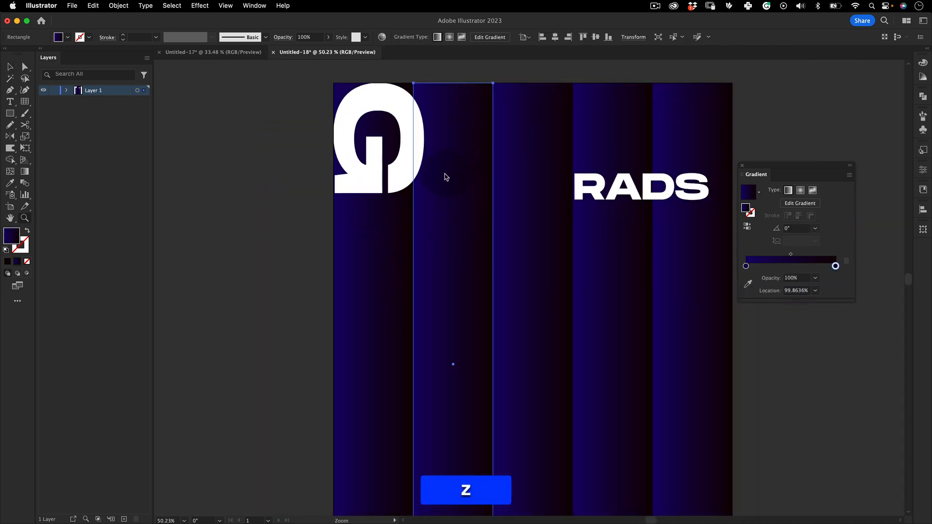
key(super+z)
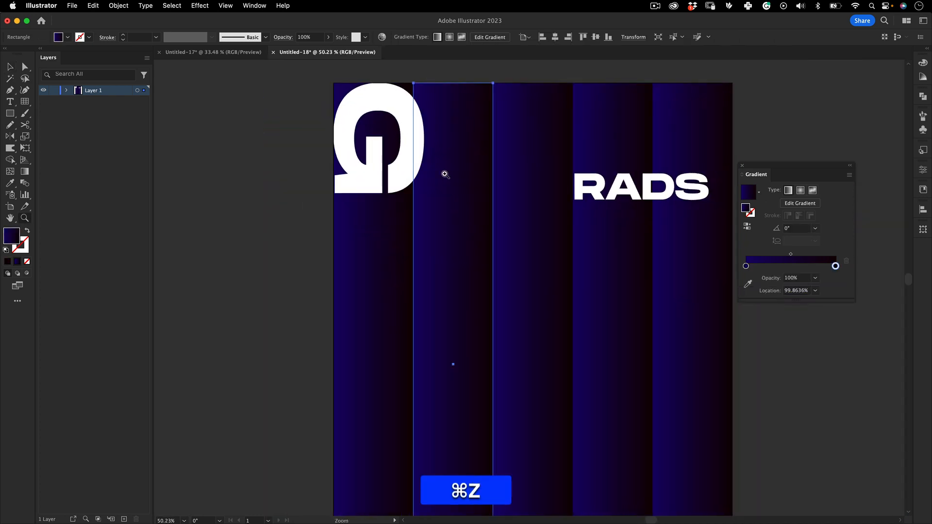
key(super+v)
click(222, 237)
key(space)
drag(418, 201, 373, 141)
key(z)
drag(429, 157, 370, 187)
key(space)
drag(513, 123, 435, 131)
key(z)
key(v)
Rotate the R 90 degrees counterclockwise and enlarge it to the second strip's width, about 339 by 396 px, directly below the G
key(e)
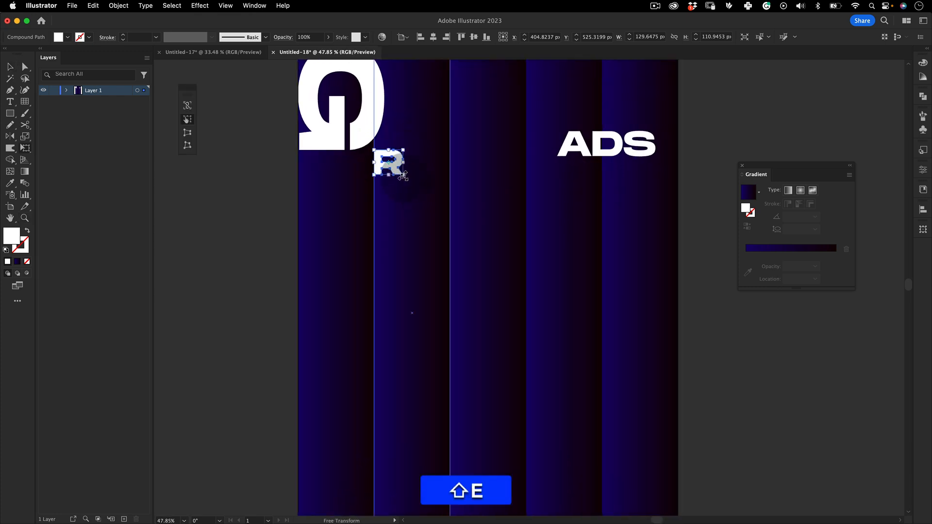
drag(403, 176, 356, 264)
key(e)
key(v)
drag(474, 240, 370, 109)
key(shift+v)
drag(424, 208, 395, 256)
Move the A into the third strip below the R and turn it upside down
key(z)
key(space)
drag(446, 235, 423, 200)
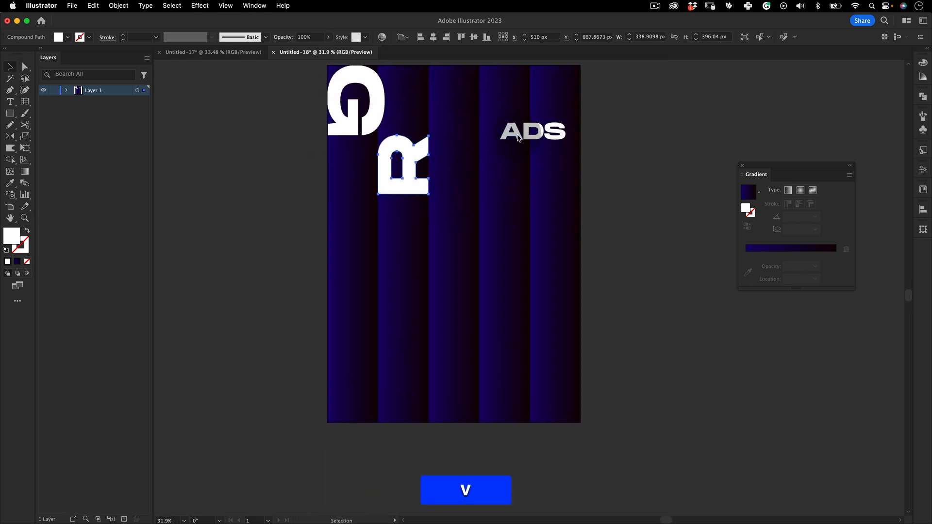
drag(518, 139, 407, 183)
key(e)
key(e)
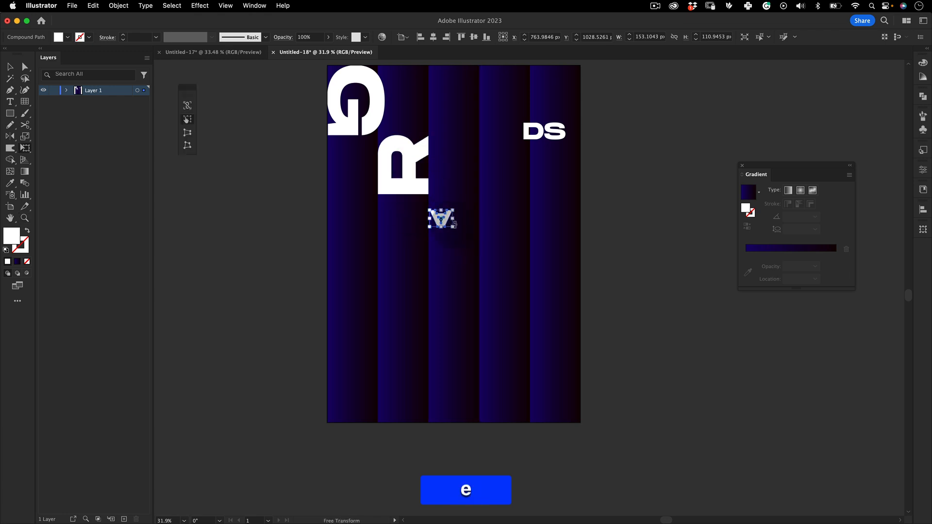
Enlarge the upside-down A to about 420 by 304 px and align its upper edge with the R's lower edge
drag(453, 226, 480, 273)
key(z)
drag(451, 202, 578, 170)
key(v)
drag(411, 238, 408, 194)
key(z)
alt+click(409, 238)
drag(408, 239, 308, 294)
Move the D into the fourth strip below the A, enlarge it and rotate it 90 degrees clockwise
key(v)
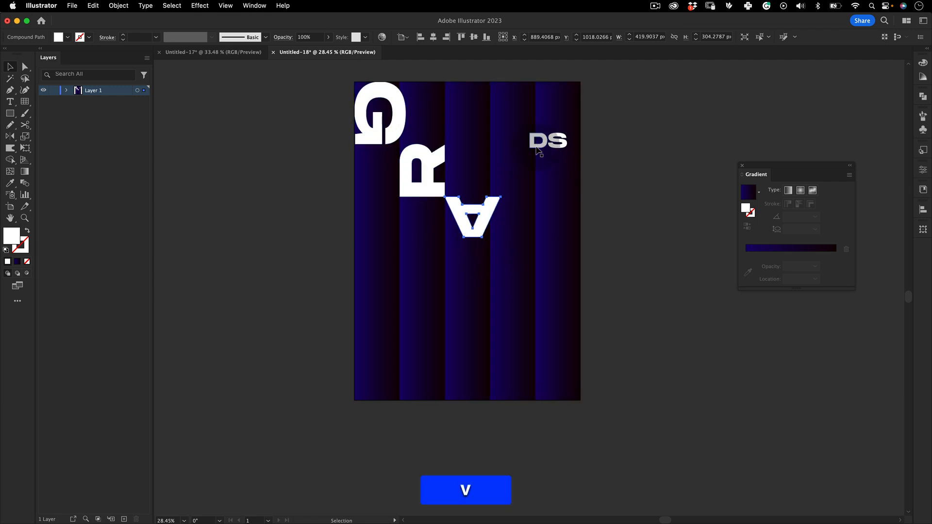
drag(510, 173, 499, 257)
key(space)
drag(499, 257, 455, 238)
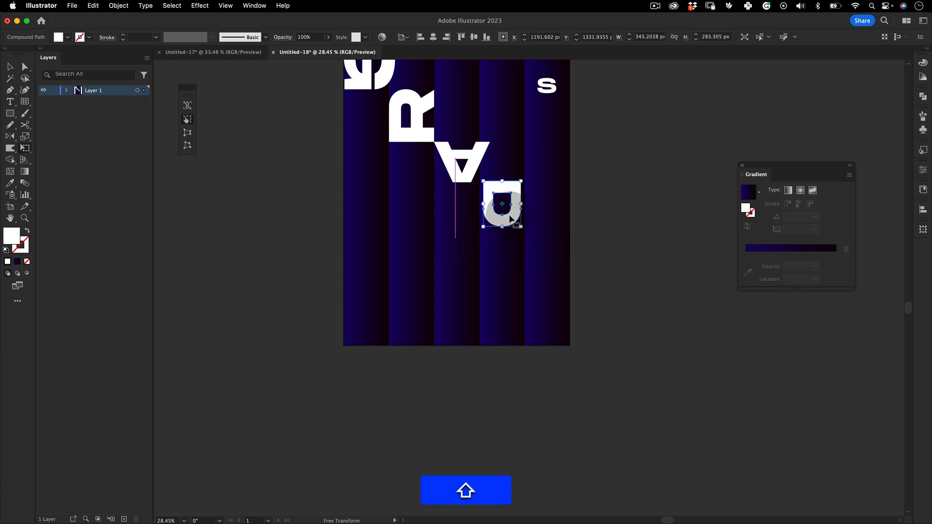
Align the D with the fourth strip's left edge and the A's lower edge, and enlarge it to about 378 by 457 px
key(z)
drag(504, 213, 635, 163)
key(v)
drag(530, 172, 522, 173)
key(e)
drag(532, 250, 559, 287)
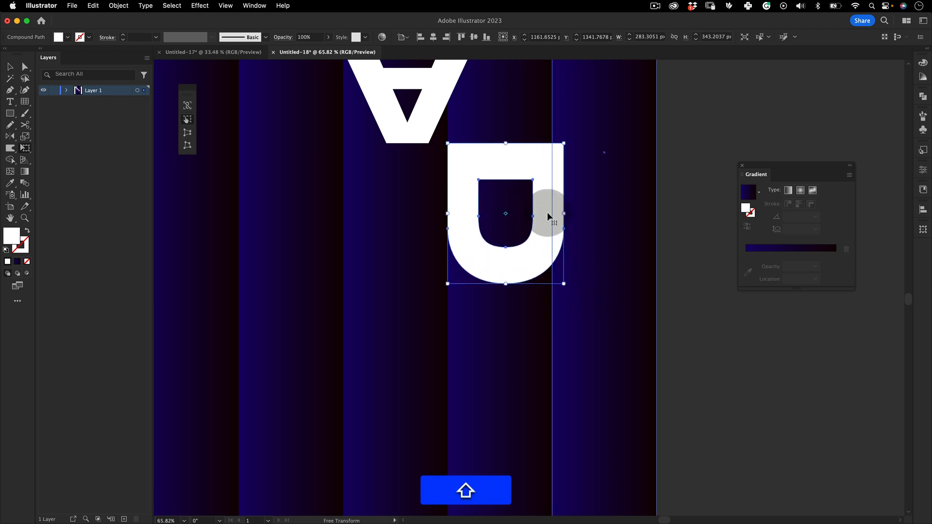
drag(545, 209, 472, 247)
key(super+z)
scroll(561, 204, down, 6)
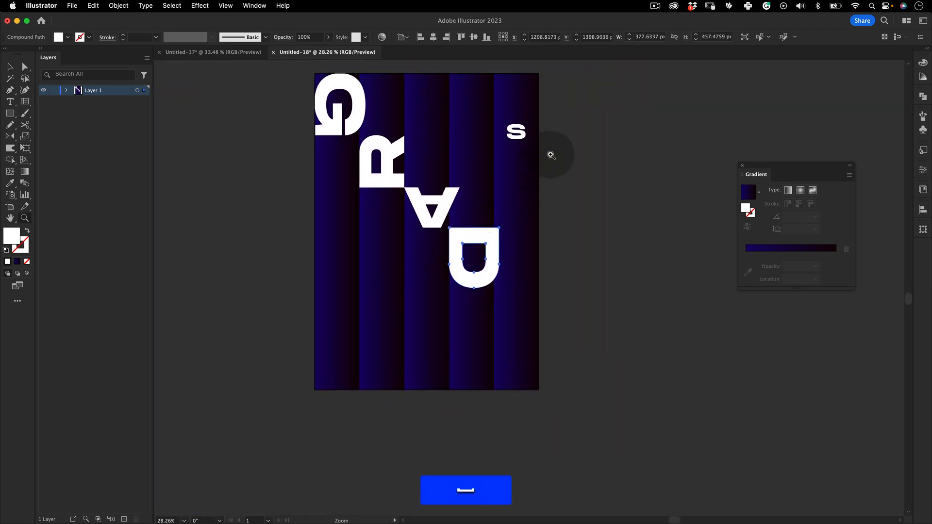
Move the S to the lower end of the fifth strip, enlarge it and rotate it a quarter turn
key(v)
drag(518, 146, 510, 371)
key(e)
drag(502, 334, 578, 340)
key(z)
drag(513, 313, 526, 209)
Enlarge the rotated S until it fills the fifth strip's width, and deselect it
key(z)
drag(514, 261, 602, 221)
key(v)
key(e)
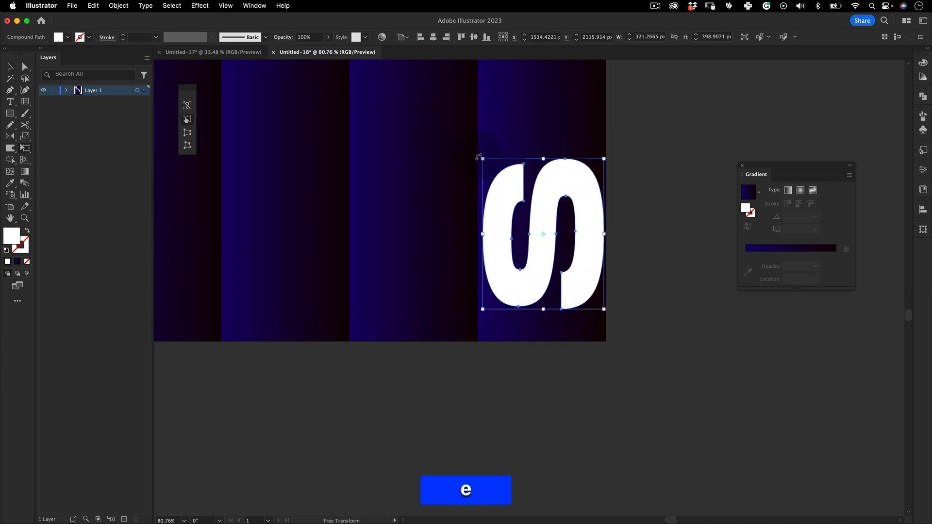
drag(482, 158, 478, 153)
key(z)
drag(531, 186, 544, 299)
key(e)
key(shift+z)
drag(544, 299, 293, 368)
key(v)
click(435, 302)
Move the D down within the fourth strip to about Y 1518 px, leaving a gap below the A
key(space)
drag(508, 204, 466, 251)
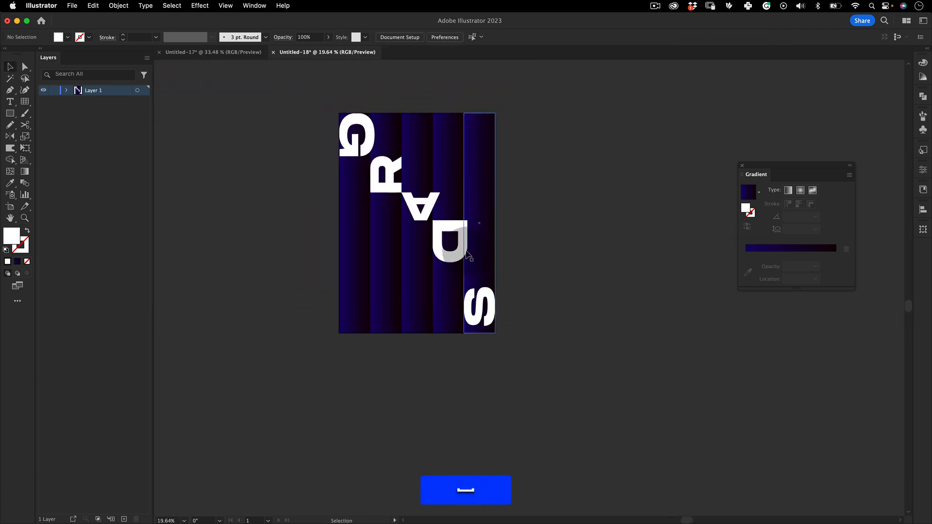
key(z)
drag(431, 224, 486, 224)
key(space)
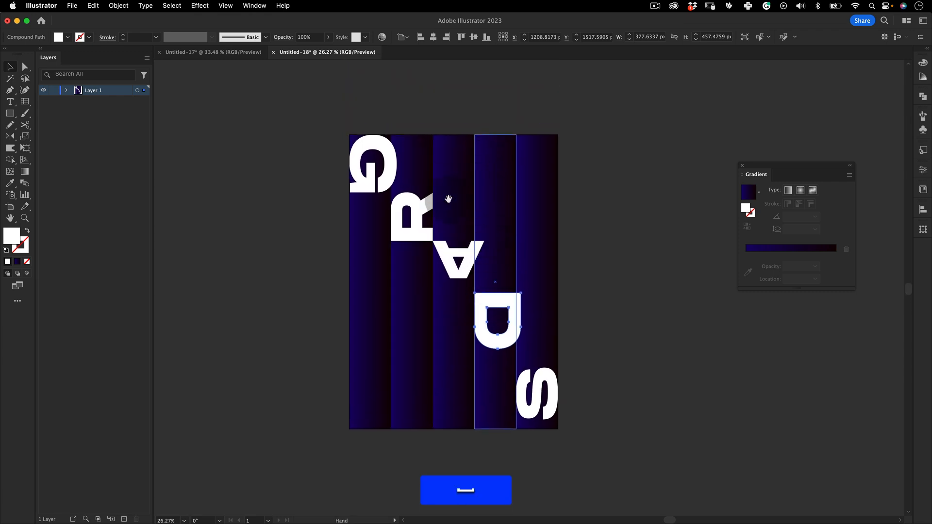
key(space)
drag(489, 166, 461, 167)
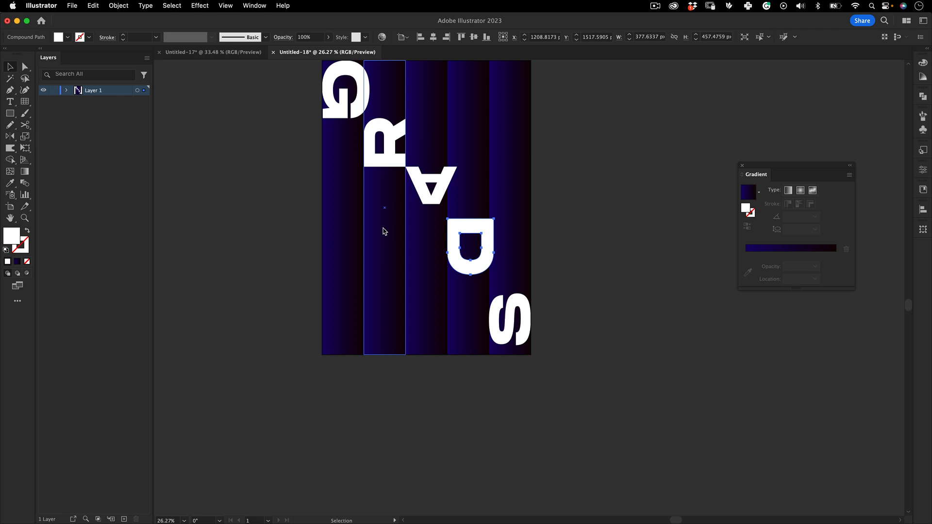
Select the R's lower stem and counter anchor points with Direct Selection and stretch them downward to elongate the letter
key(v)
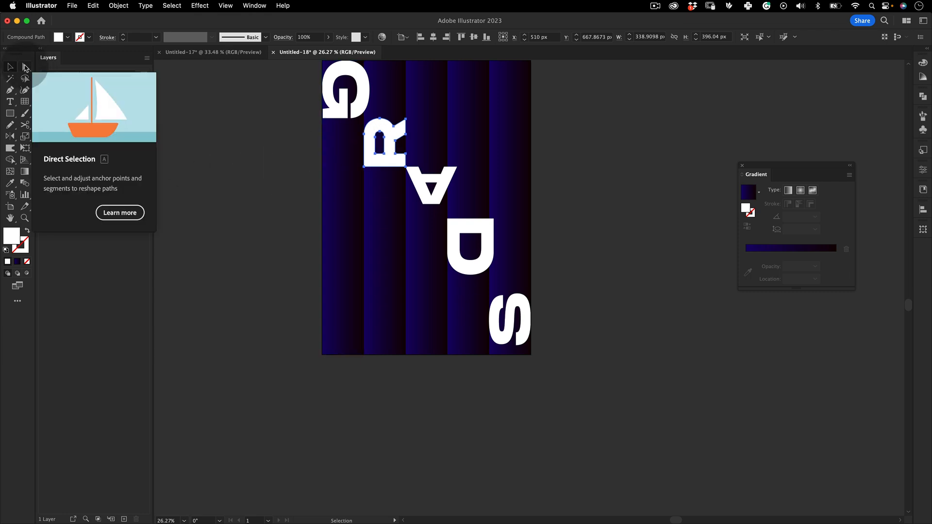
click(25, 67)
key(z)
drag(369, 161, 513, 113)
key(a)
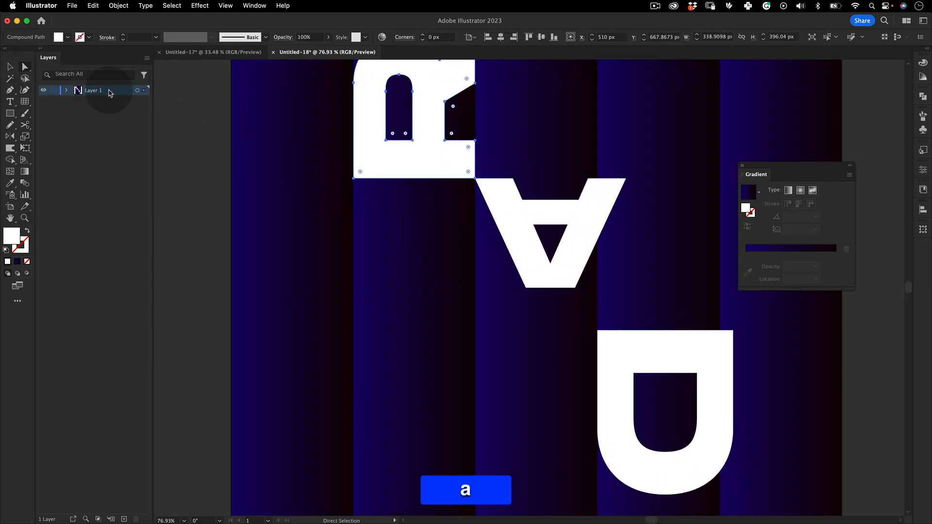
click(354, 179)
shift+click(464, 179)
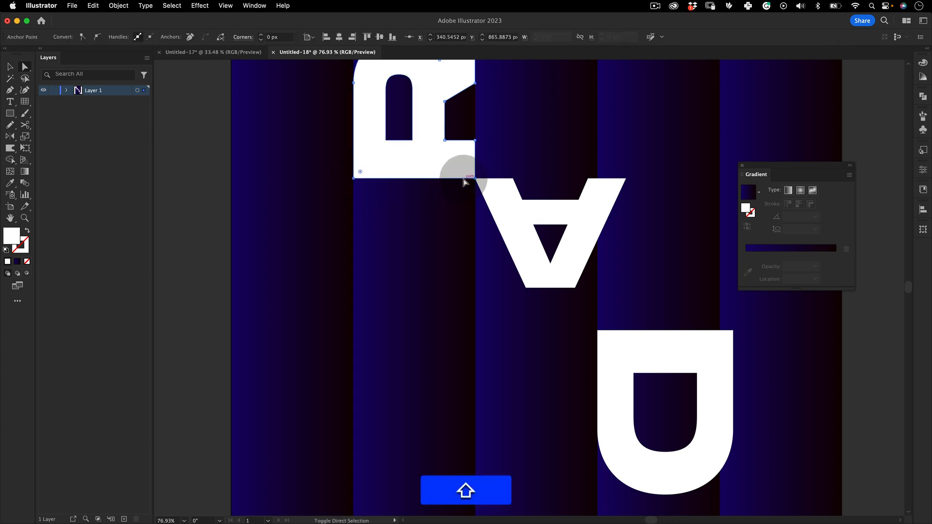
shift+click(480, 145)
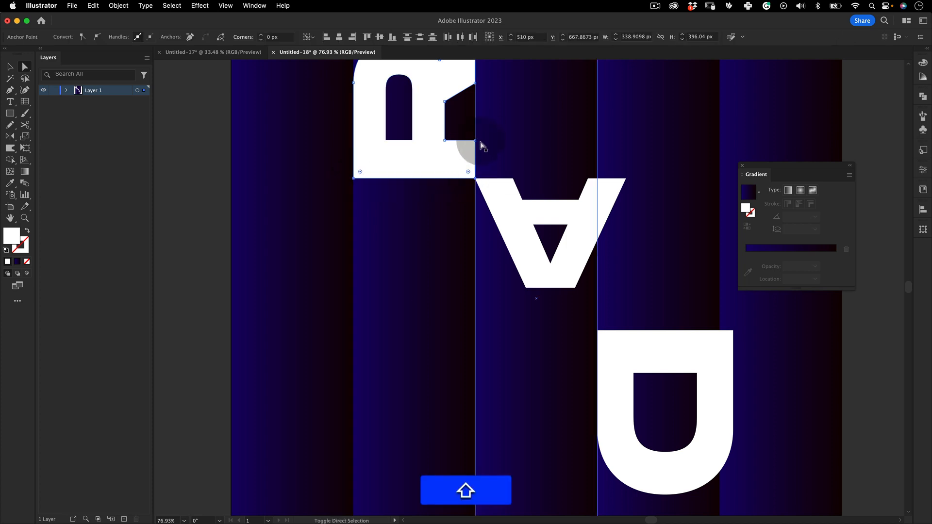
shift+click(445, 141)
shift+click(386, 140)
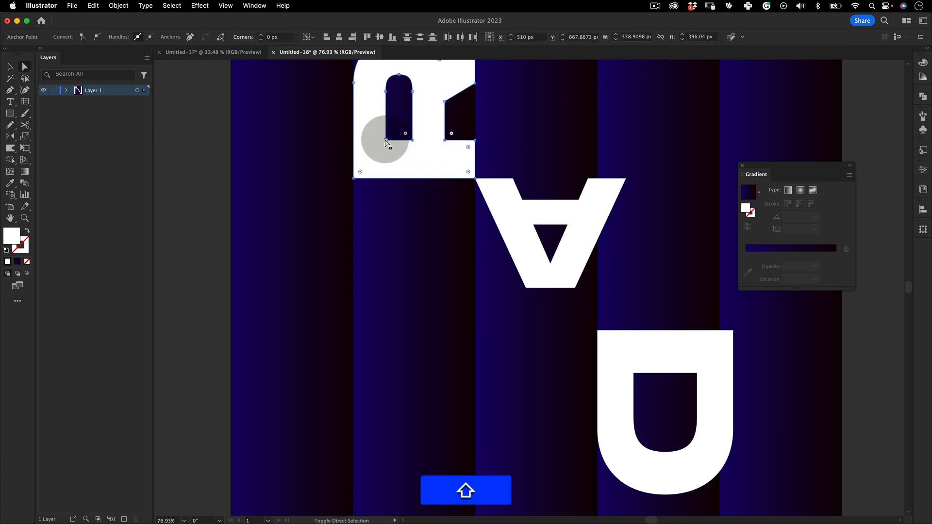
key(z)
key(a)
drag(459, 148, 481, 261)
Move the A down against the stretched R's lower edge and shift the D farther down its strip
key(z)
drag(480, 225, 442, 210)
key(space)
drag(443, 208, 385, 108)
key(v)
drag(460, 131, 465, 212)
key(z)
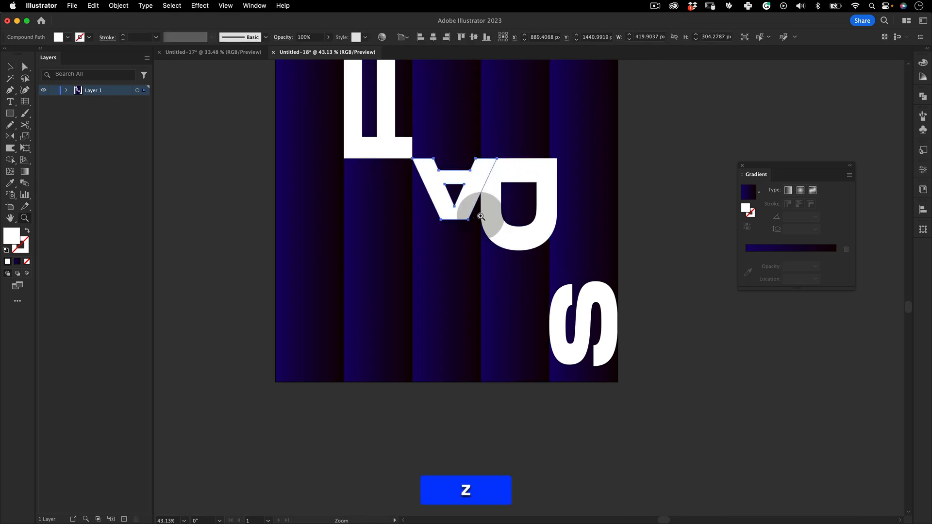
drag(499, 235, 499, 288)
Squash the A vertically to about 191 px high, keeping its upper edge against the R
key(z)
drag(464, 178, 454, 157)
key(v)
key(z)
key(e)
drag(481, 204, 486, 184)
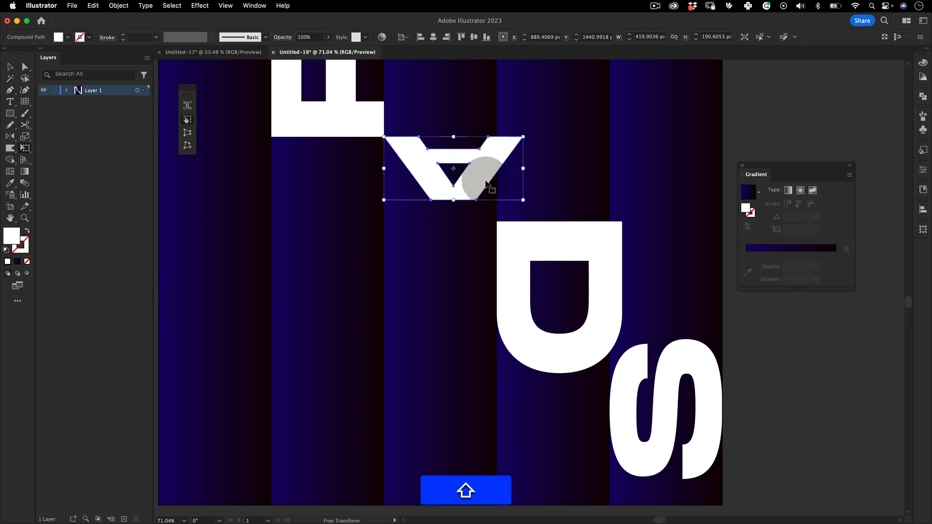
Move the D up to about Y 1708 px so its upper edge lines up with the A's lower edge
key(shift+z)
drag(400, 187, 389, 235)
key(v)
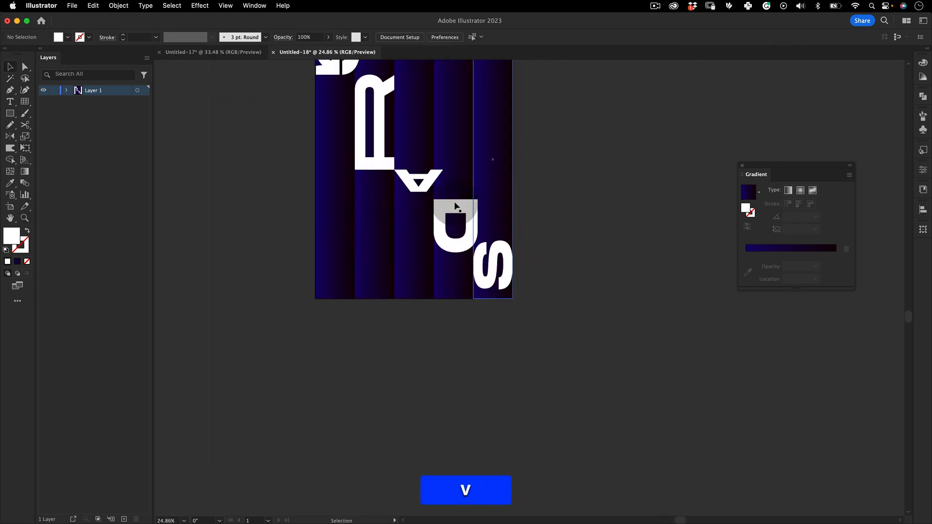
key(z)
drag(456, 206, 504, 185)
key(v)
drag(447, 206, 424, 250)
Move the D straight down within the fourth strip to about Y 1881 px, leaving a gap beneath the A
key(shift+z)
key(space)
drag(513, 237, 489, 185)
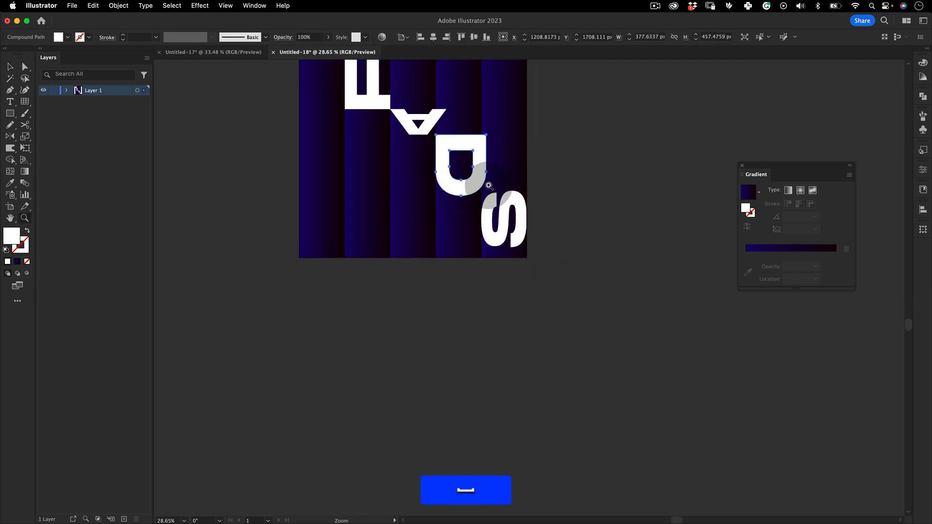
key(z)
click(489, 185)
key(v)
key(a)
click(436, 166)
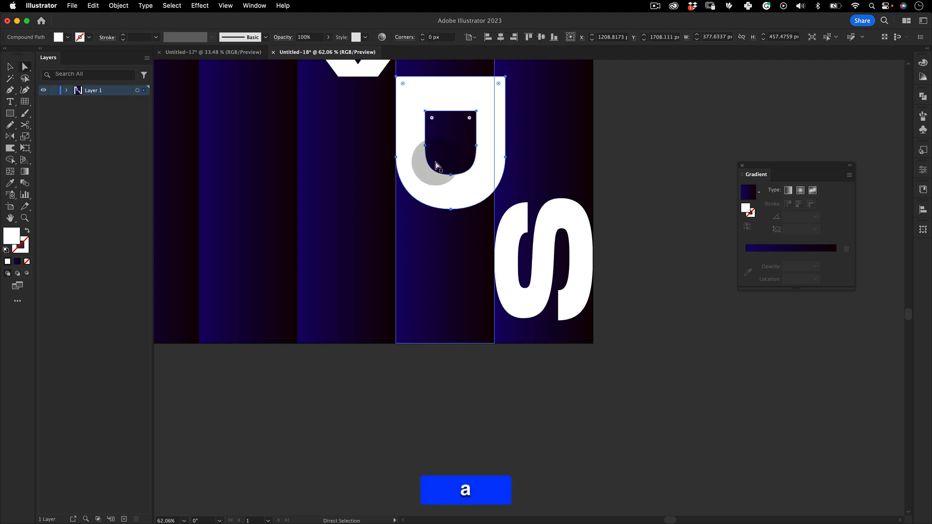
key(v)
drag(468, 186, 471, 237)
Select the D's upper outline and counter anchor points with Direct Selection and stretch them up to the A's lower edge
key(space)
drag(496, 147, 497, 196)
key(a)
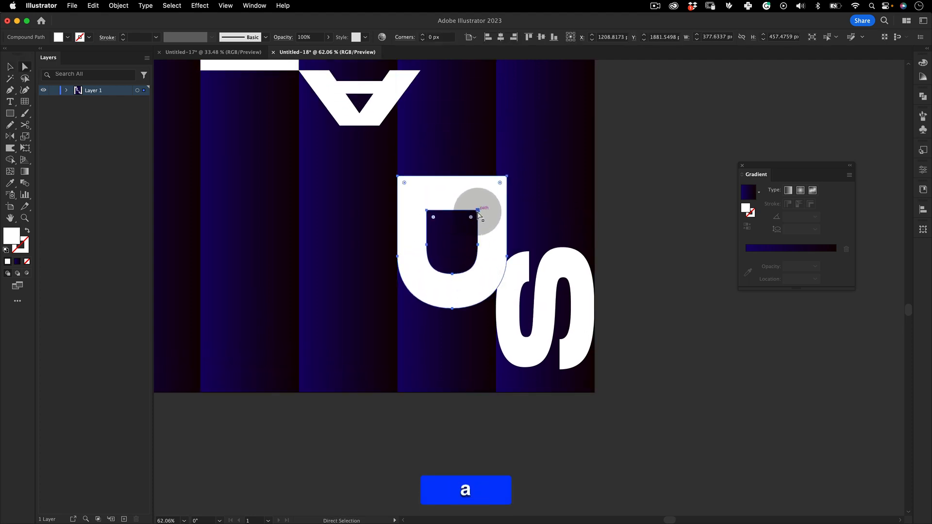
click(478, 211)
shift+click(427, 211)
shift+click(428, 211)
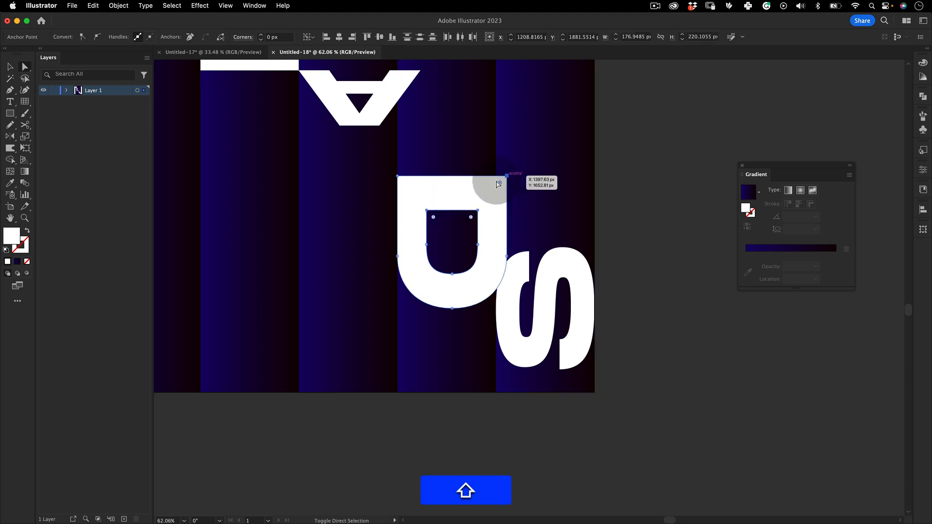
shift+click(498, 183)
shift+click(401, 181)
drag(500, 183, 409, 275)
Squash the S to about 285 px high so it fits between the D's lower edge and the artboard's bottom edge
key(z)
key(space)
click(410, 287)
drag(455, 219, 527, 150)
key(v)
click(551, 178)
drag(500, 217, 474, 165)
key(z)
drag(471, 166, 534, 206)
key(v)
key(shift+e)
drag(534, 166, 525, 203)
click(582, 191)
Examine the whole poster, checking how the stretched letters line up and where they overlap neighbouring strips
key(z)
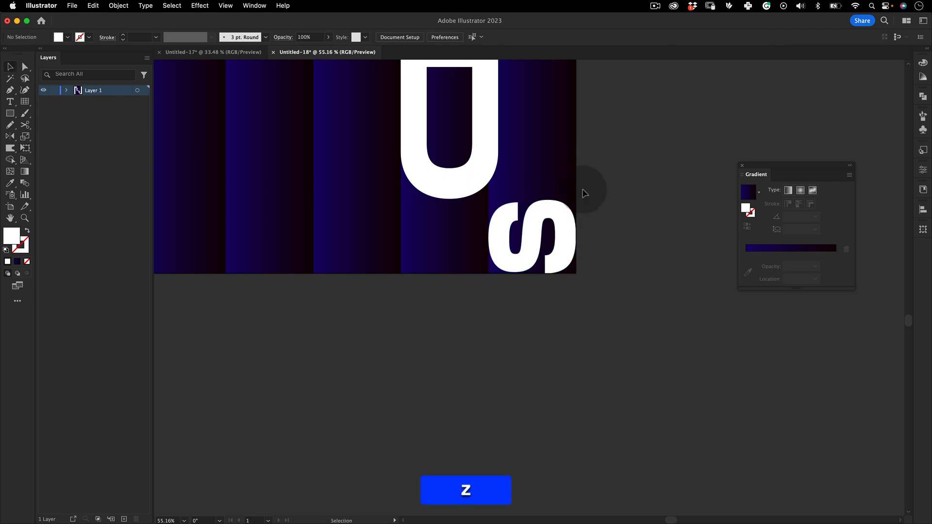
drag(583, 191, 420, 194)
key(space)
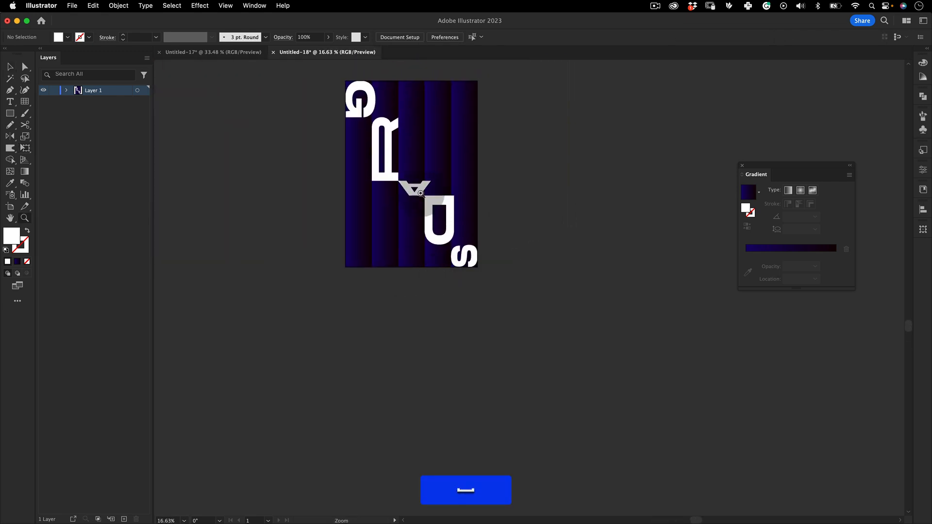
key(v)
key(z)
drag(396, 137, 432, 233)
key(space)
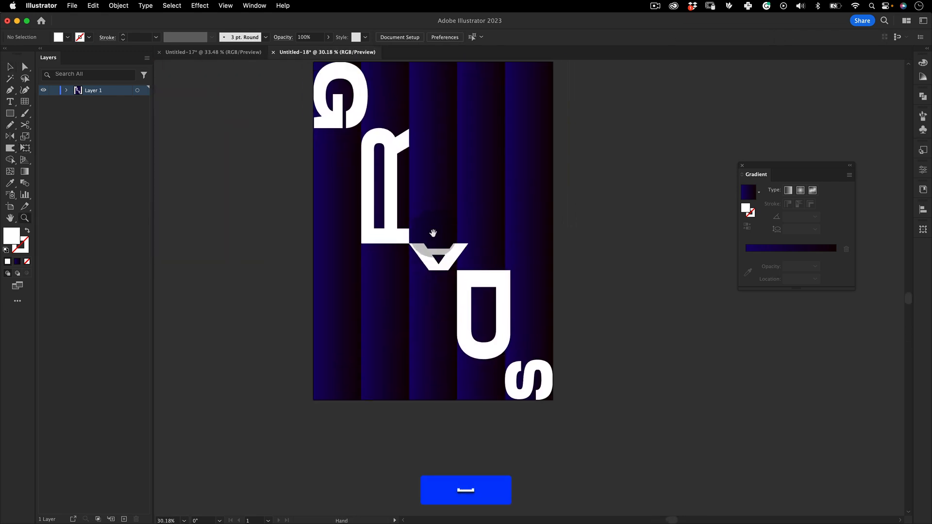
key(v)
click(397, 165)
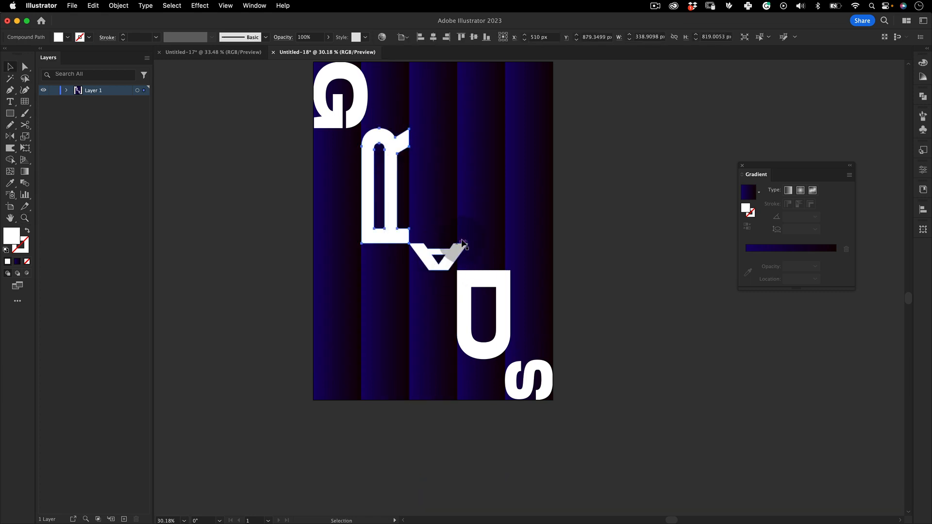
drag(449, 225, 471, 215)
key(z)
key(v)
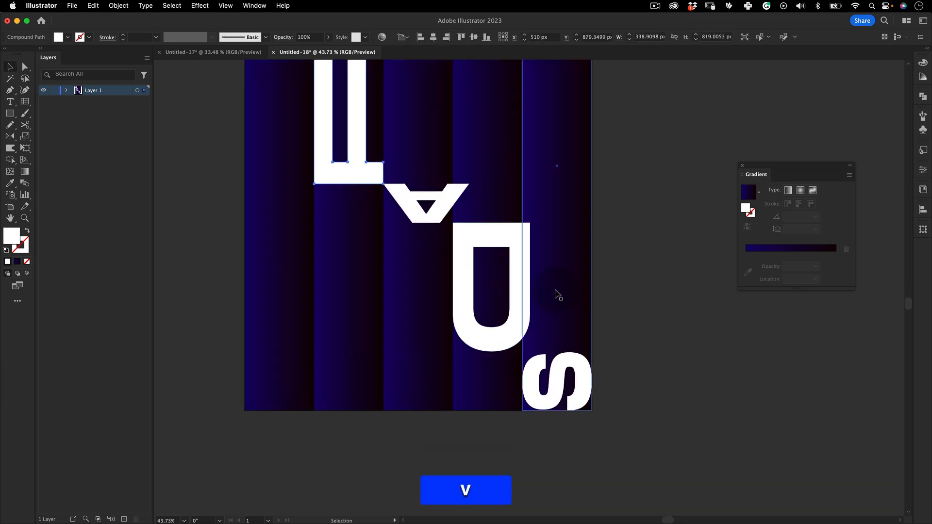
Select the S together with the fifth strip and bring both to the front, covering the D's overhang
key(space)
drag(553, 314, 535, 262)
shift+click(556, 251)
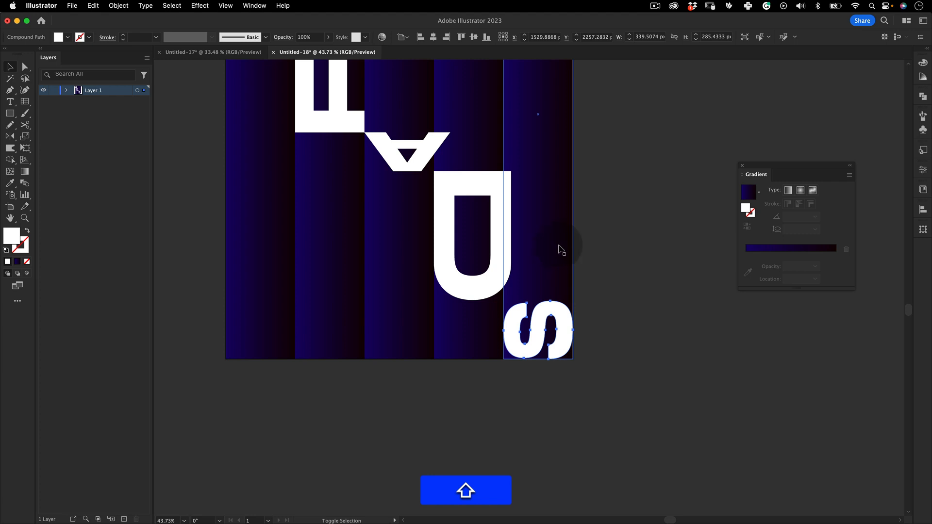
shift+click(562, 252)
right_click(541, 188)
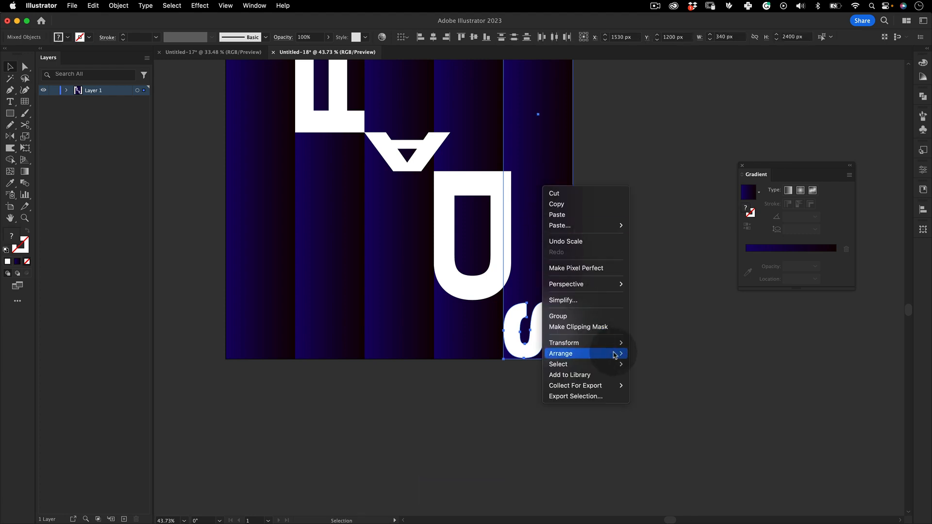
mouse_move(602, 354)
click(652, 355)
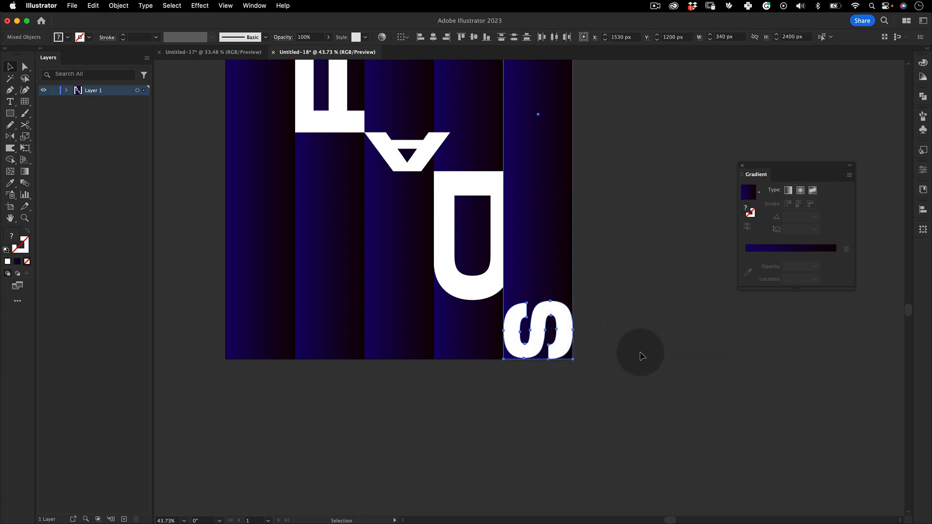
click(631, 143)
Select the D, the S and the fourth and fifth strips and bring them to the front, covering the A's overhang
drag(493, 187, 548, 260)
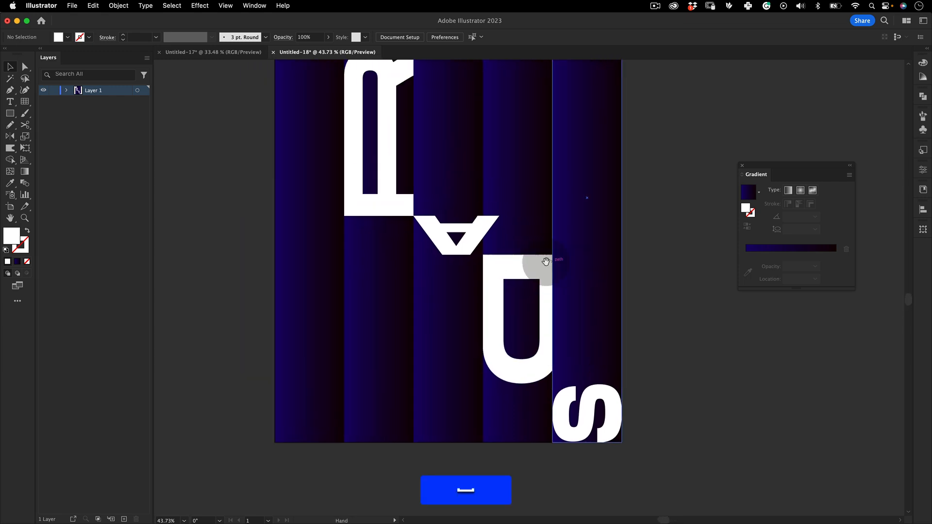
click(511, 257)
shift+click(580, 239)
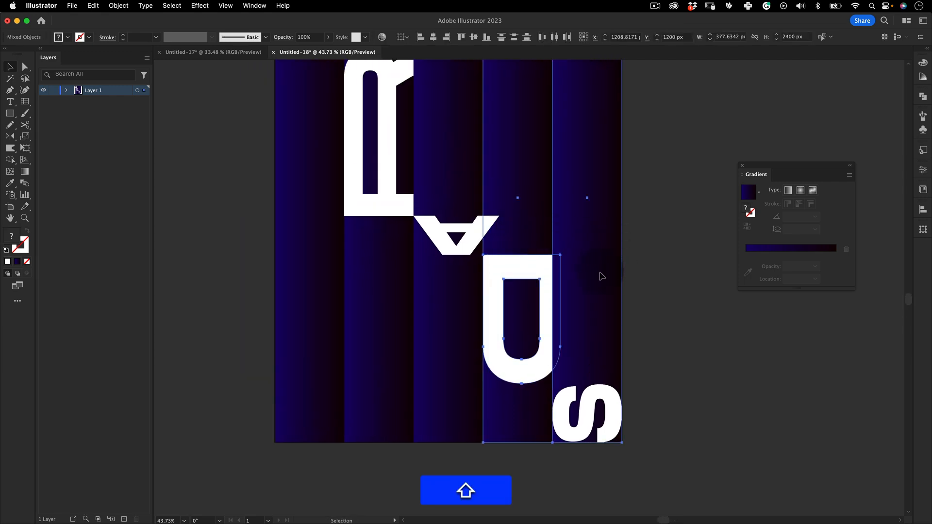
right_click(600, 233)
mouse_move(653, 396)
click(696, 397)
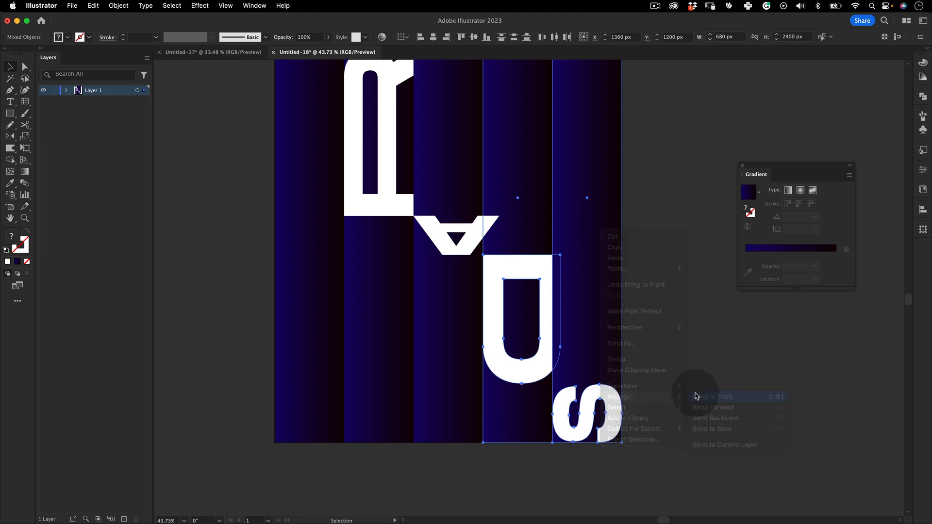
click(662, 266)
Scale the R up proportionally with Free Transform to about 387 by 935 px, keeping its upper-left corner fixed
drag(685, 157, 438, 480)
drag(479, 293, 527, 421)
key(v)
click(434, 232)
key(e)
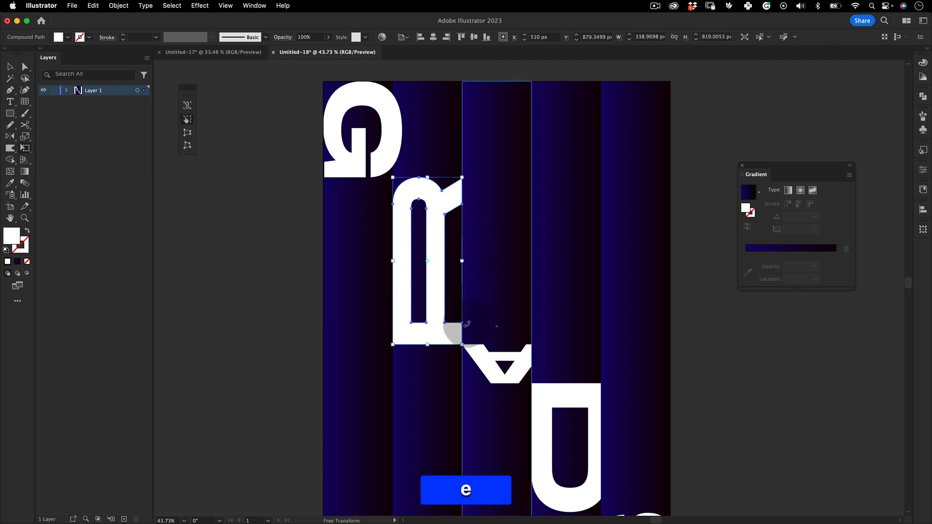
drag(462, 347, 476, 366)
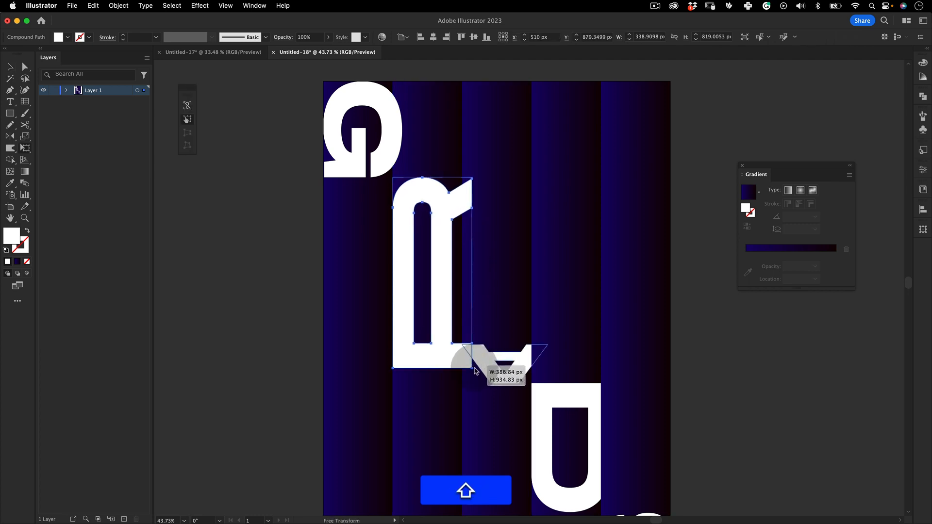
Select the A, D and S with the third, fourth and fifth strips and bring them to the front, covering the R's overhang
key(space)
drag(681, 246, 647, 192)
key(z)
drag(642, 199, 578, 231)
key(v)
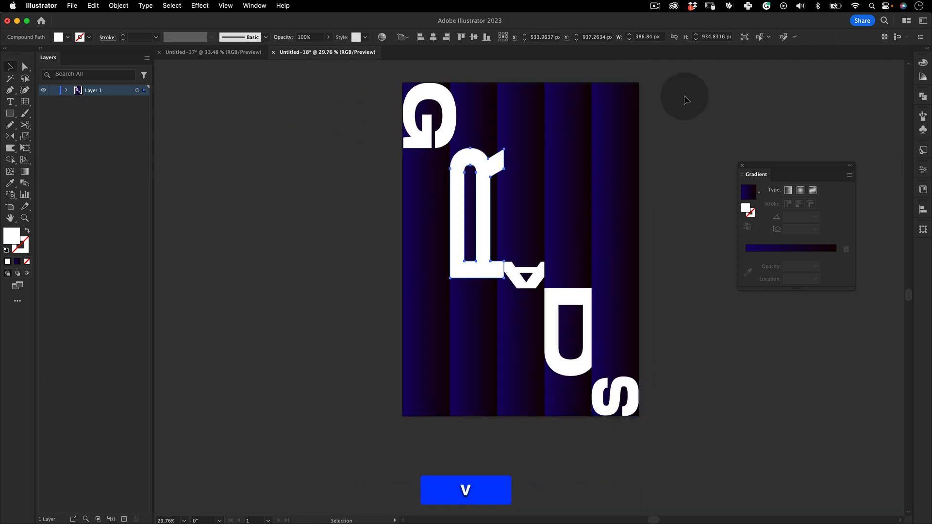
drag(694, 76, 523, 452)
right_click(568, 266)
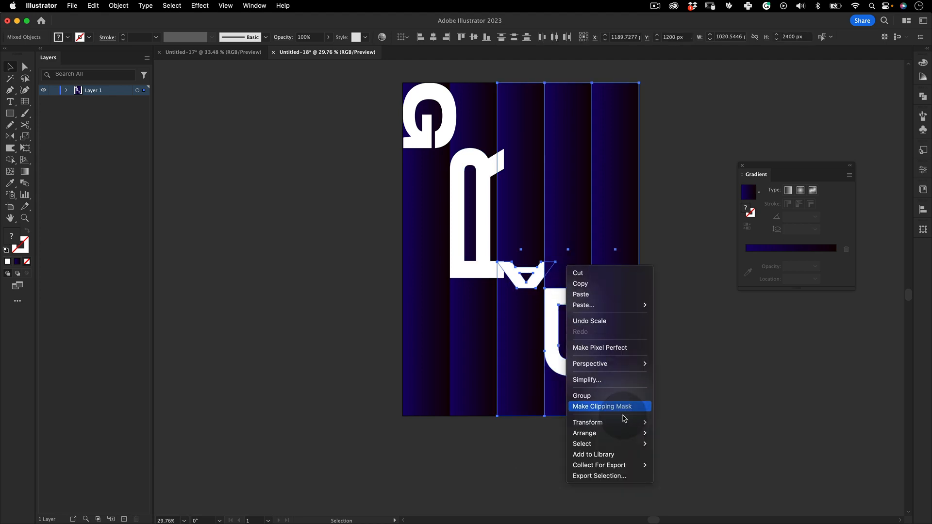
mouse_move(618, 435)
click(674, 434)
key(v)
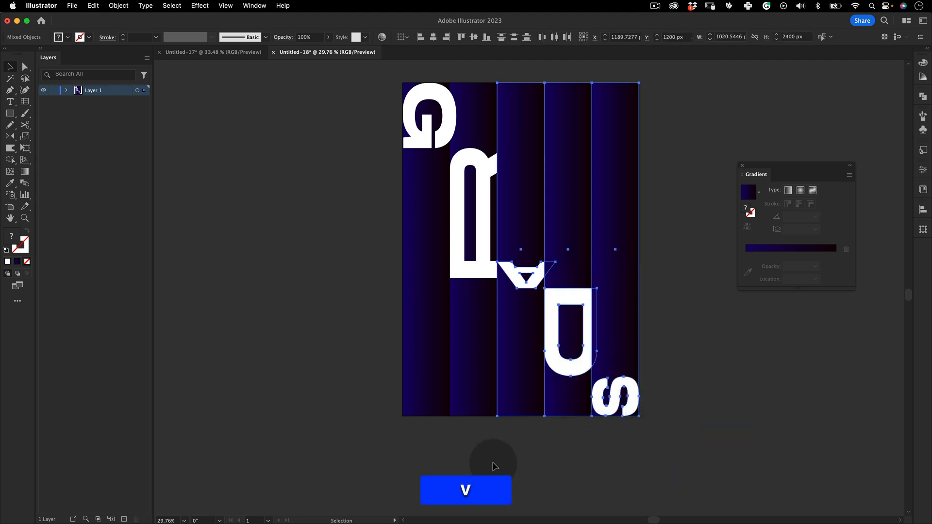
click(487, 461)
Select the R, A, D and S with their four strips and bring them to the front, covering the G's overhang
key(space)
drag(377, 292, 339, 306)
key(v)
drag(652, 86, 422, 475)
right_click(459, 169)
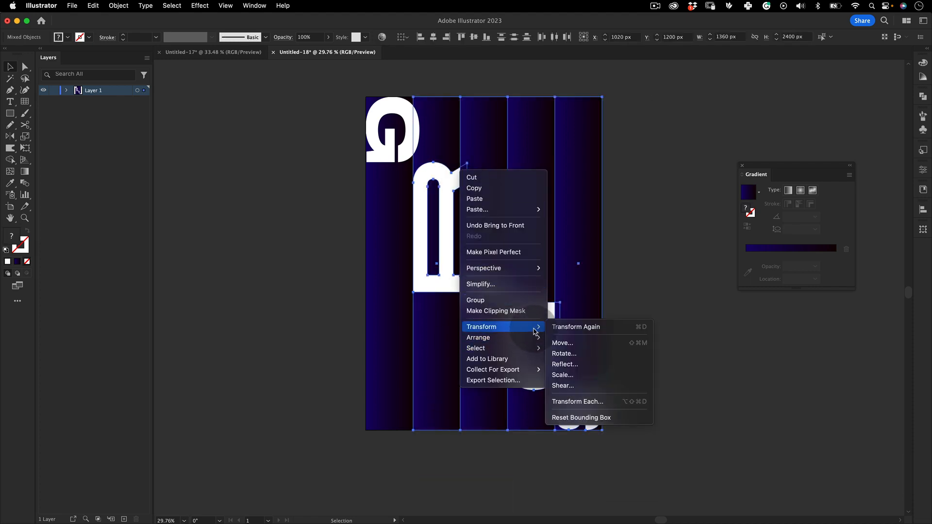
mouse_move(534, 338)
click(569, 342)
click(610, 391)
key(v)
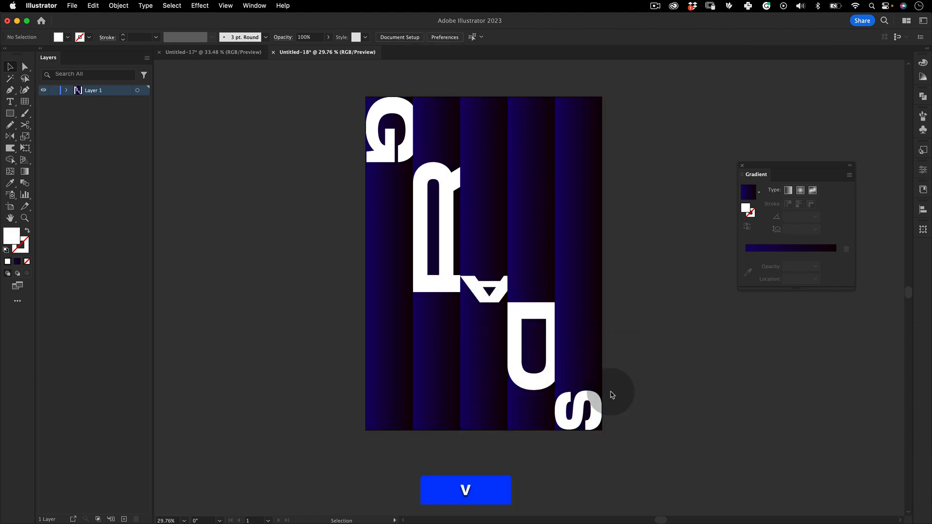
Fill the G with a gradient and change its type to Freeform Gradient
key(space)
drag(546, 264, 487, 228)
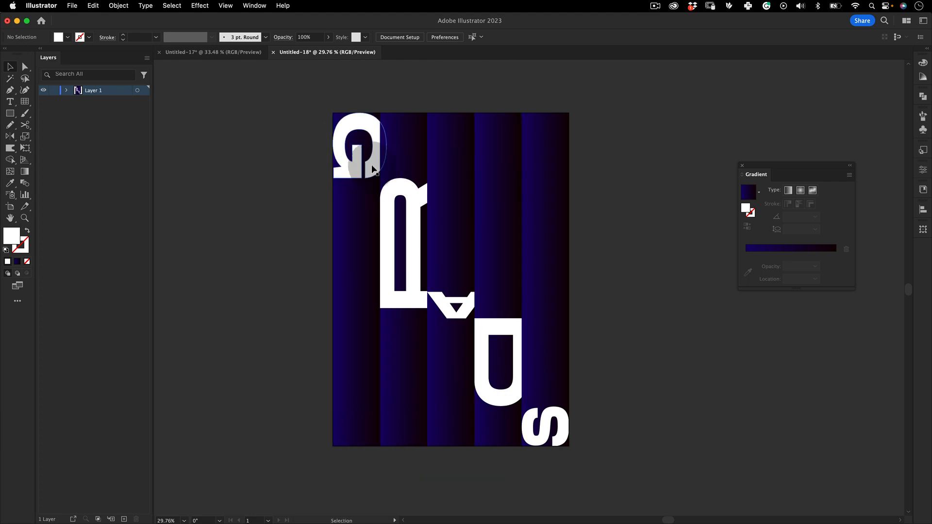
click(343, 134)
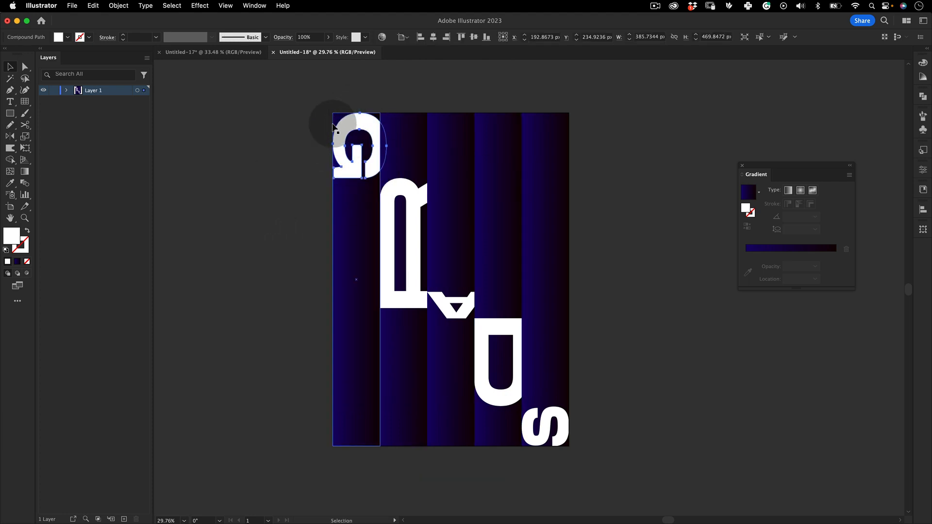
click(17, 263)
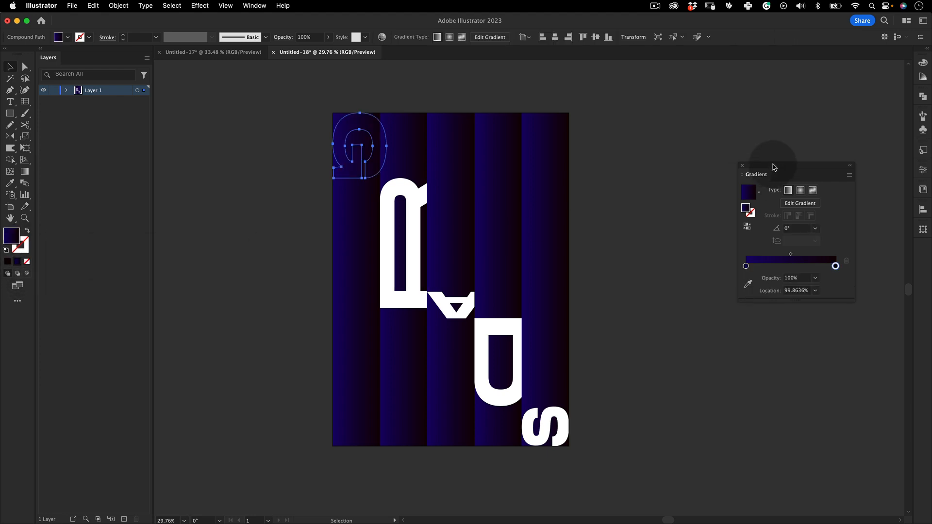
drag(774, 166, 206, 107)
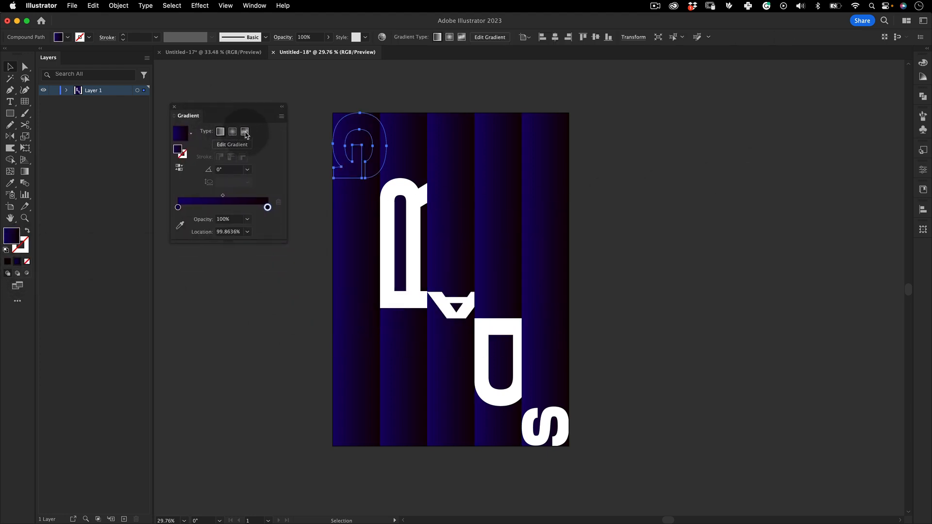
click(246, 132)
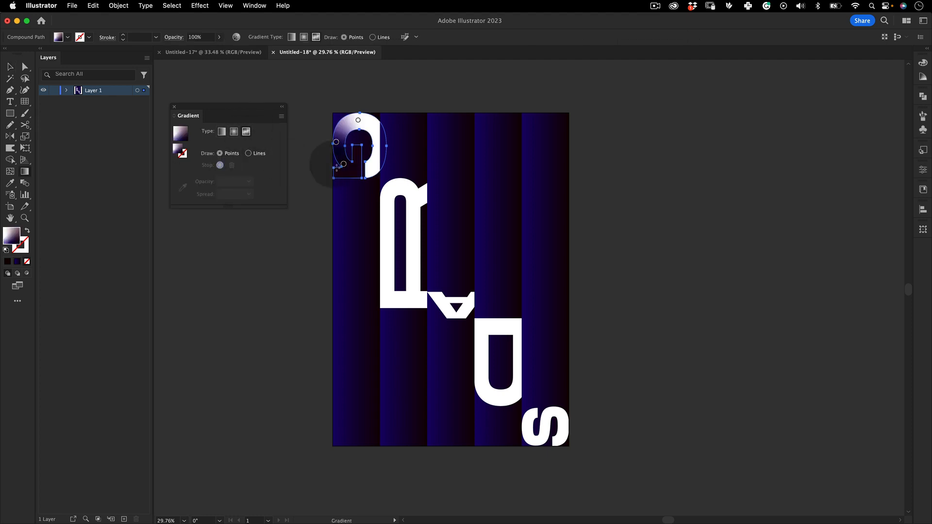
Shift the G's white gradient point slightly along its upper curve and recolor the lower point purple, RGB 168, 81, 255
drag(360, 122, 367, 119)
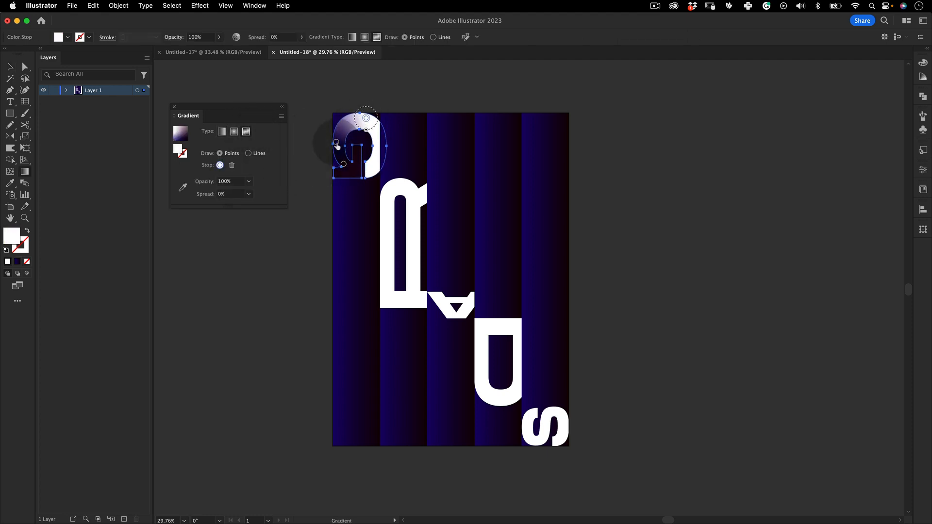
click(344, 164)
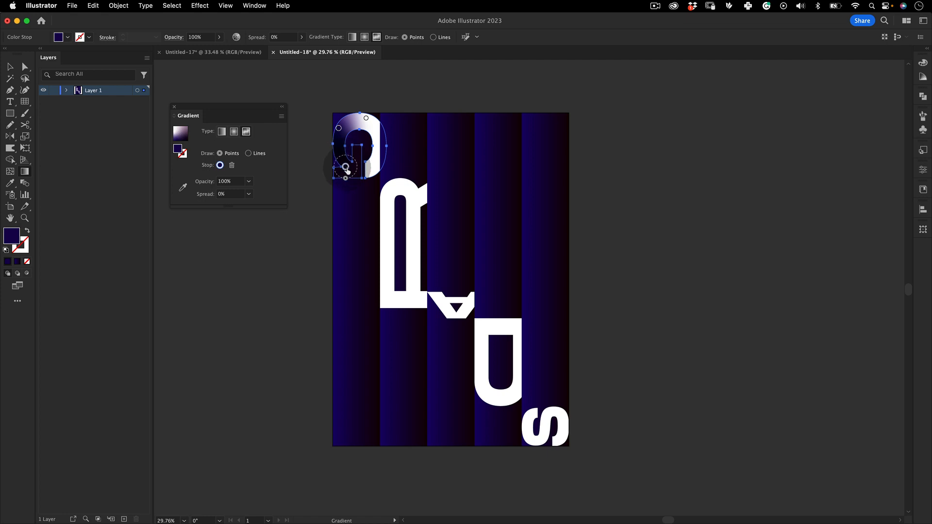
double_click(351, 168)
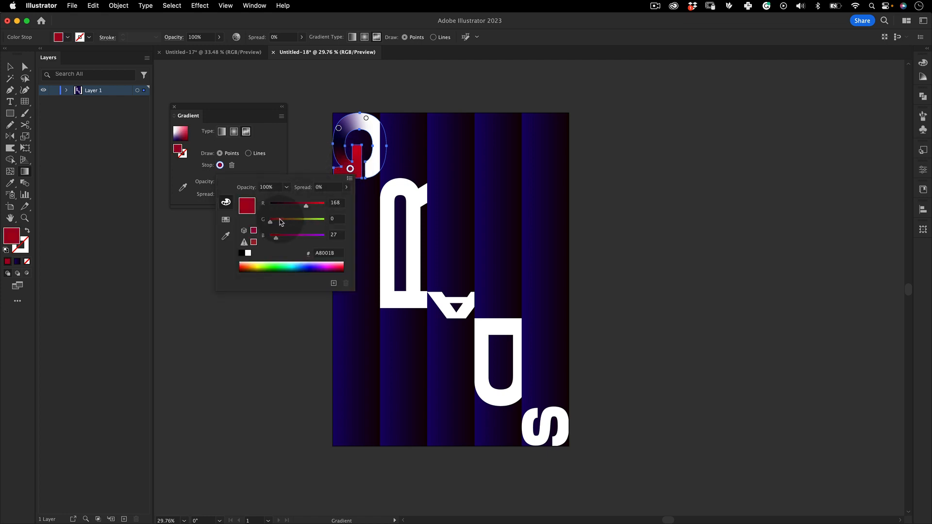
drag(281, 222, 332, 236)
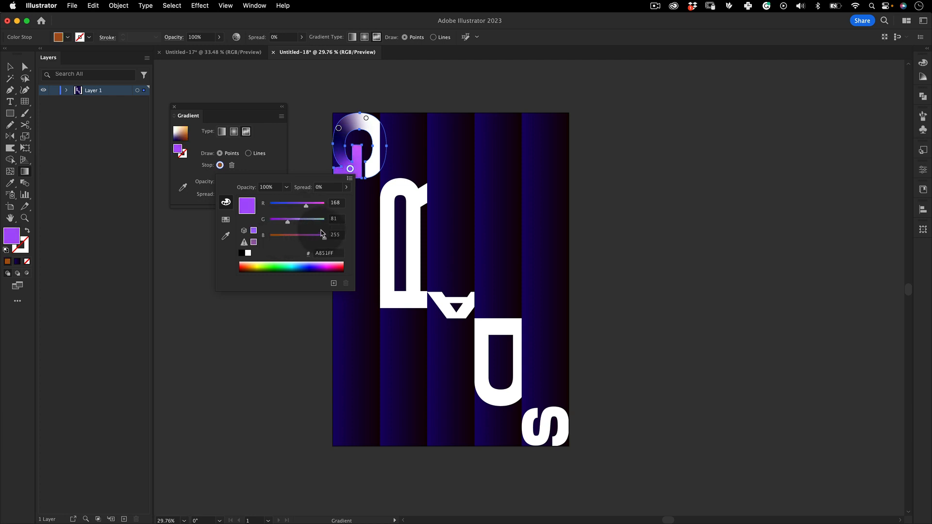
Recolor the gradient point on the G's upper-left curve golden yellow, RGB 226, 184, 80
click(342, 137)
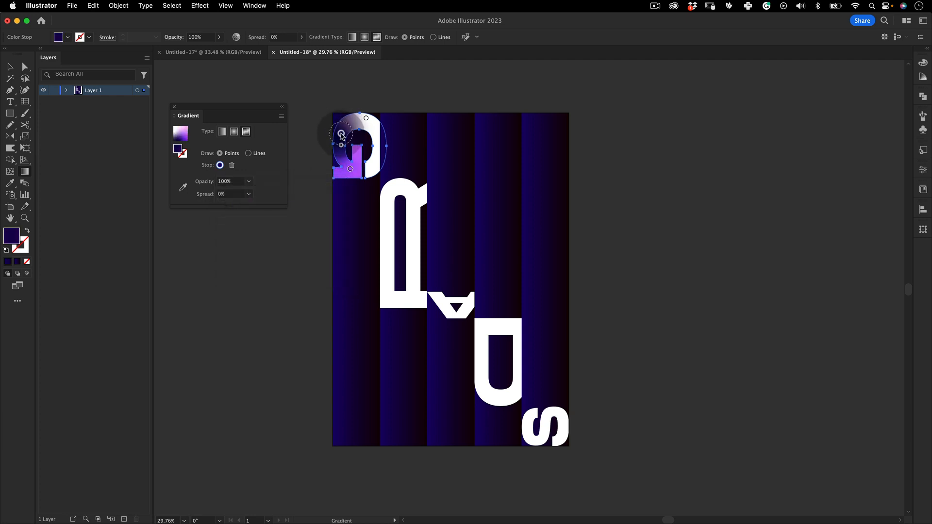
double_click(341, 134)
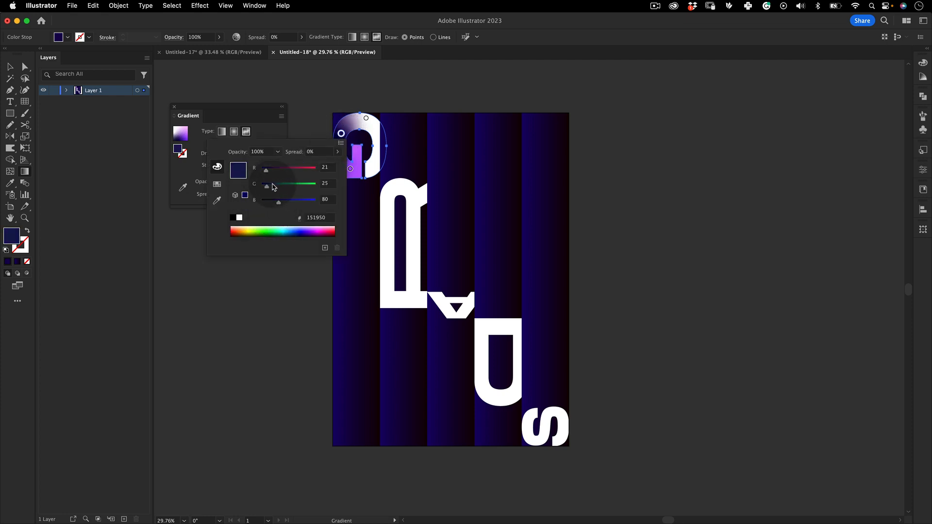
drag(274, 187, 308, 188)
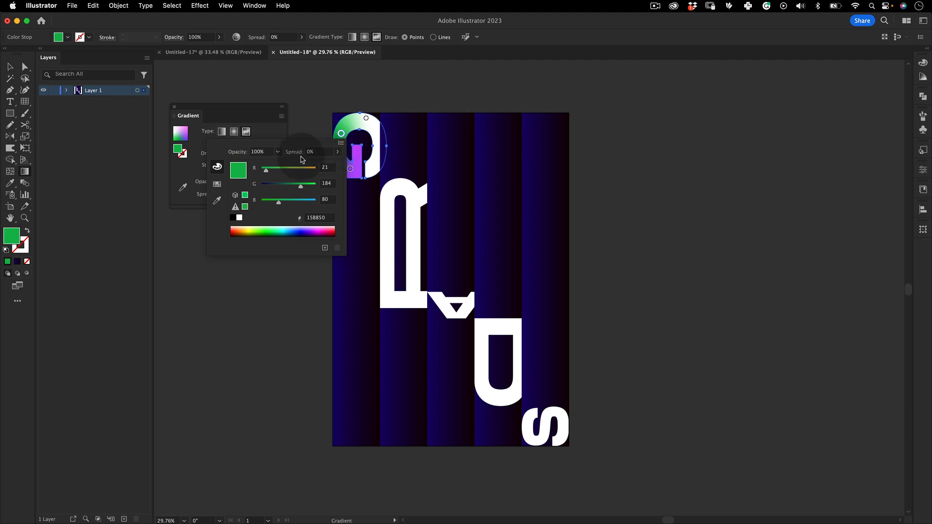
drag(266, 169, 309, 170)
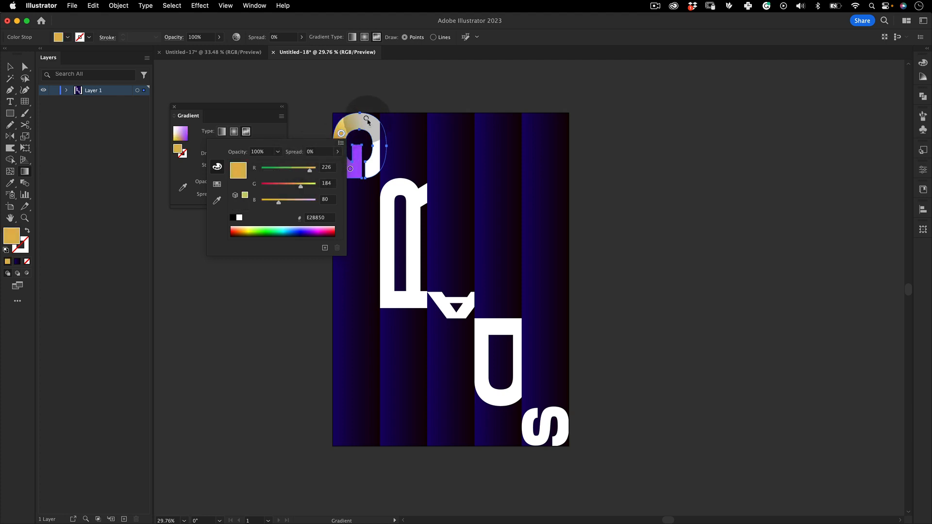
Recolor the gradient point on the G's upper-right curve deep purple, RGB 117, 0, 170
click(369, 121)
double_click(366, 119)
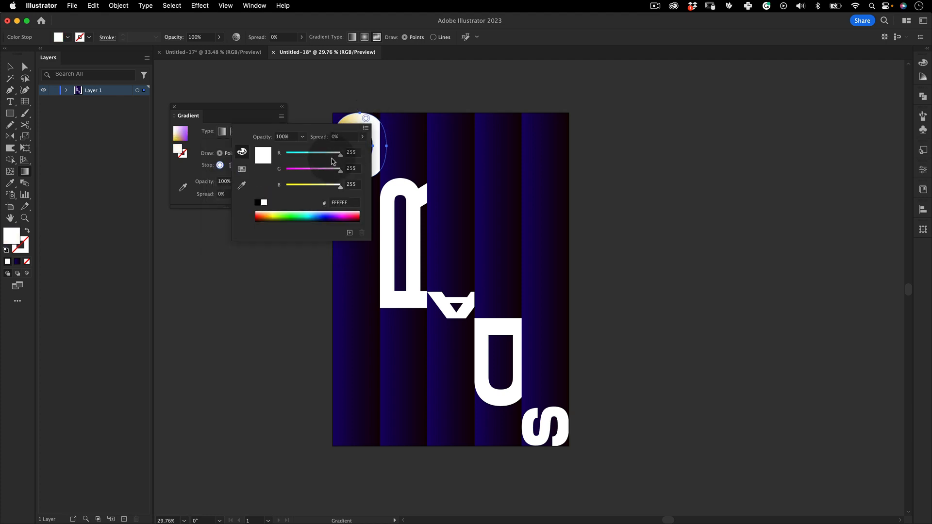
click(339, 214)
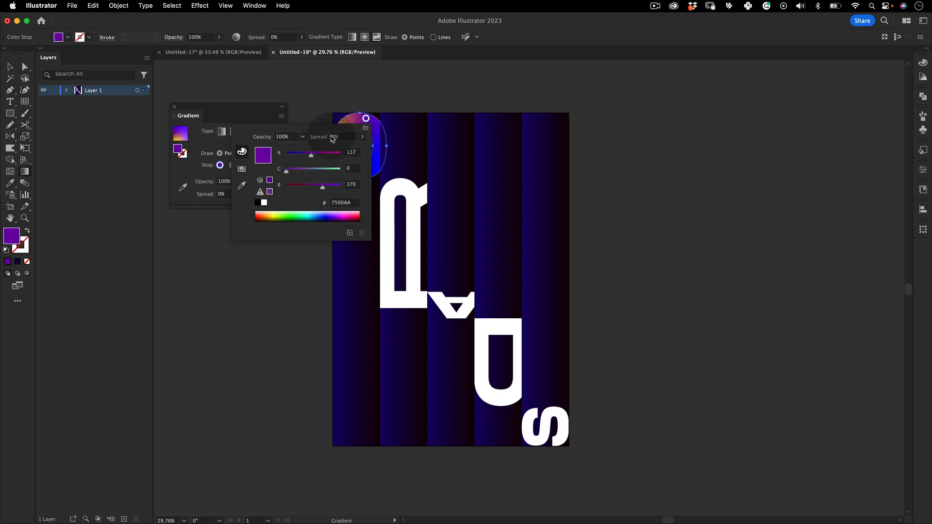
Add a gradient point on the G's lower-right stroke, color it magenta, RGB 239, 0, 170, and deselect the letter
click(379, 158)
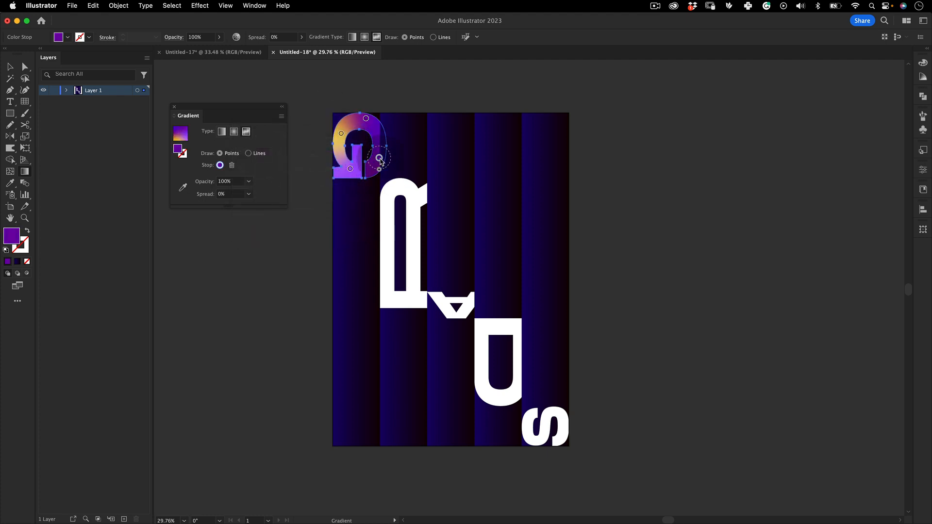
double_click(379, 158)
drag(329, 195, 352, 196)
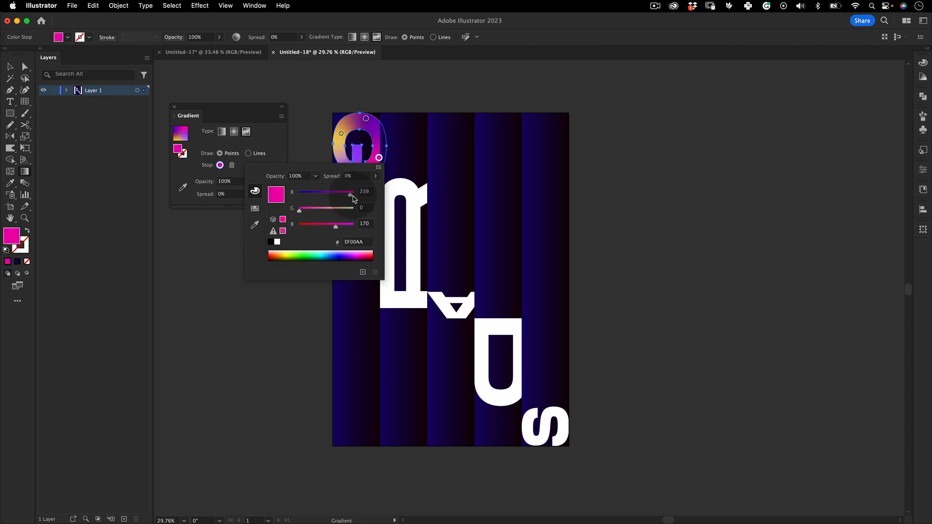
click(270, 364)
key(v)
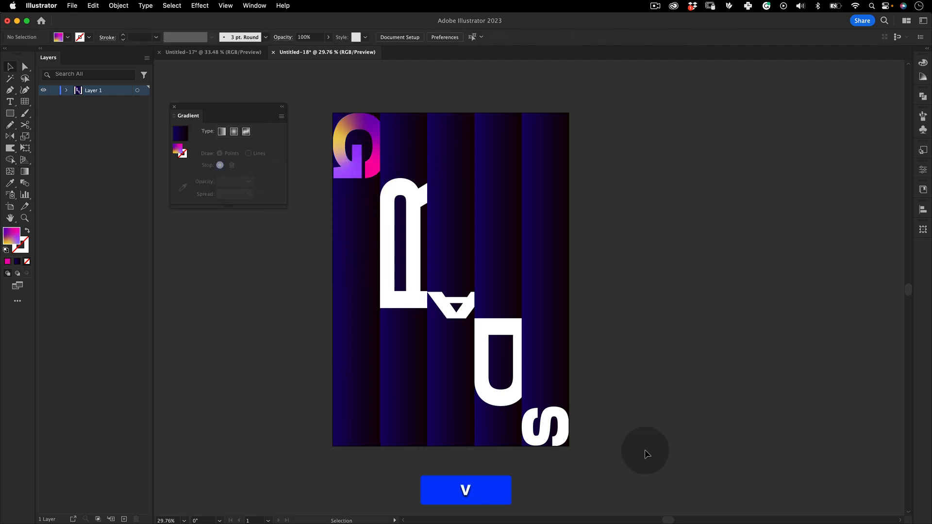
click(373, 168)
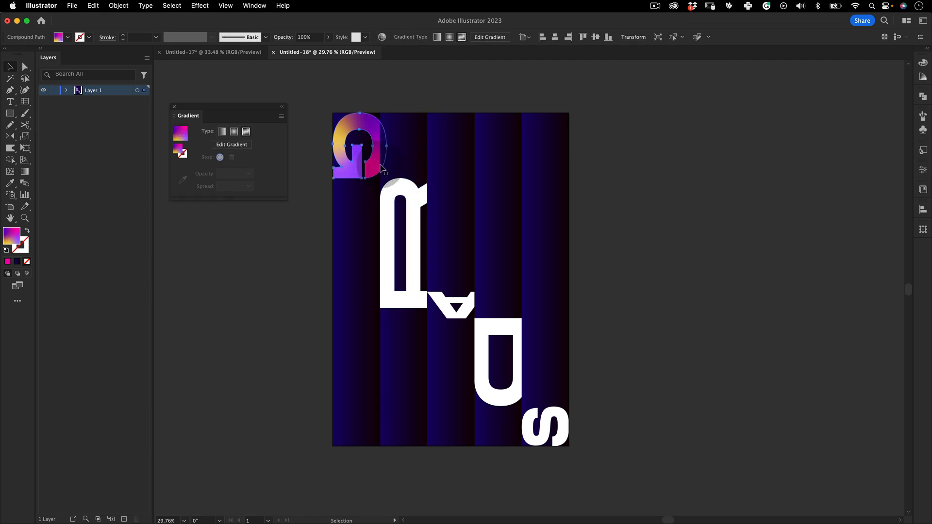
click(410, 192)
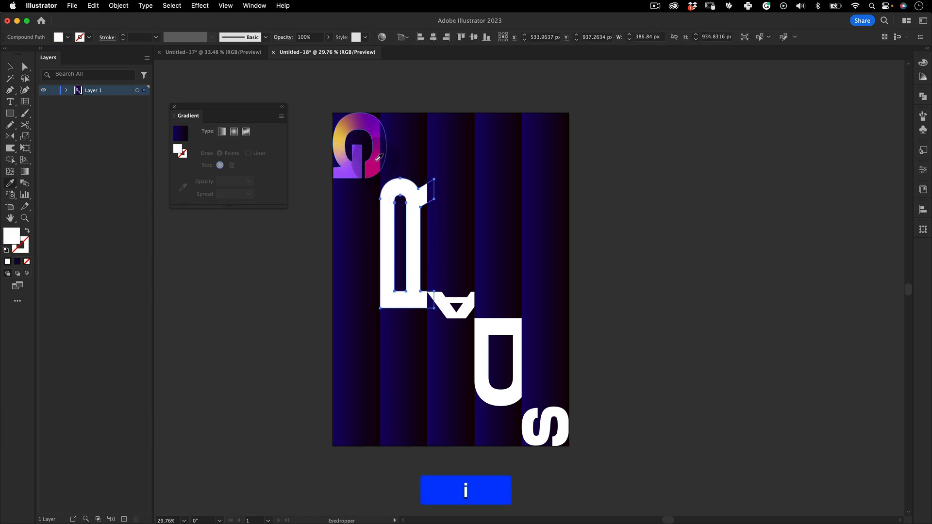
key(v)
click(312, 225)
Select the R, A, D and S and apply the G's freeform gradient to them with the Eyedropper
click(400, 196)
shift+click(470, 304)
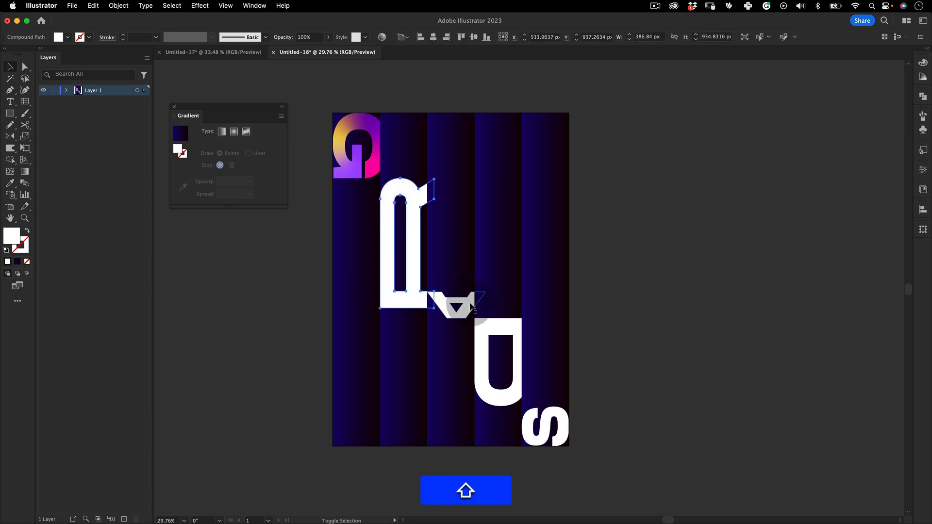
shift+click(495, 329)
shift+click(556, 413)
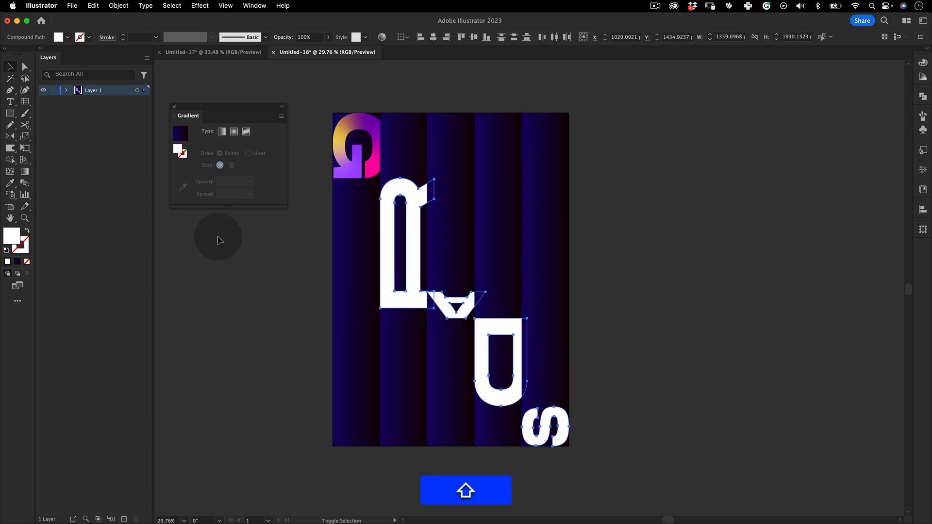
click(10, 183)
click(359, 124)
key(v)
click(245, 371)
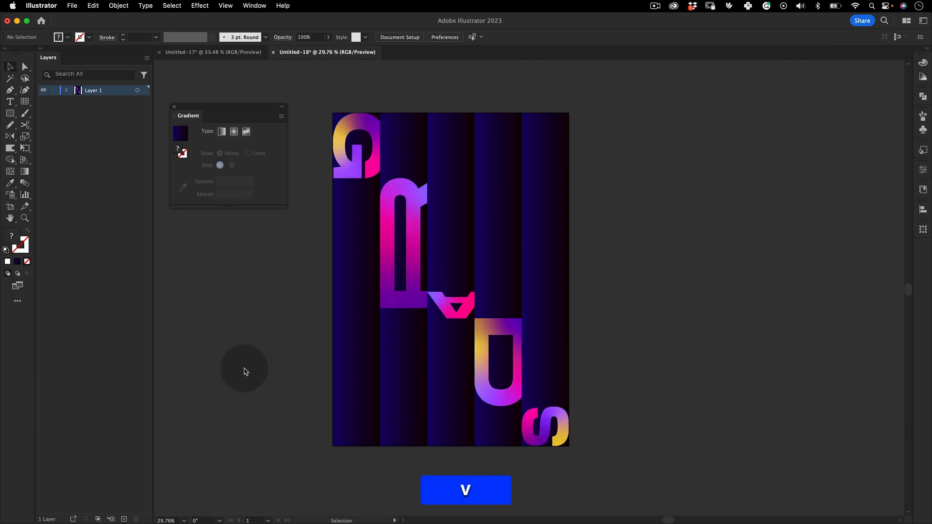
Compare the poster with the reference design in Untitled-17 and return to Untitled-18
scroll(380, 316, down, 2)
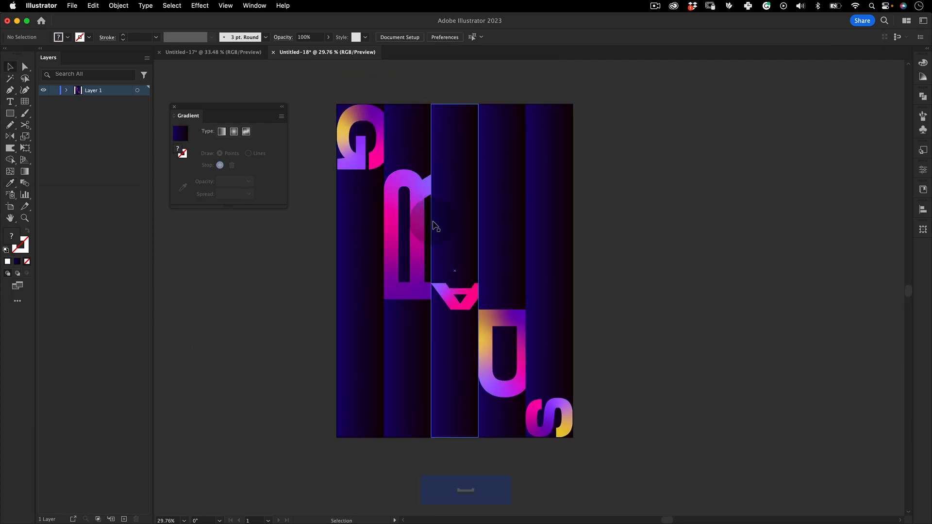
click(629, 159)
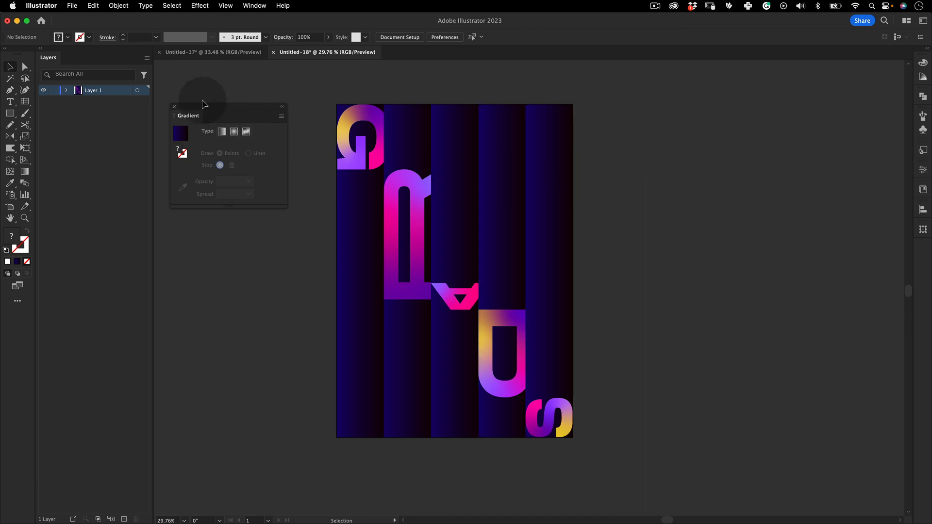
click(217, 53)
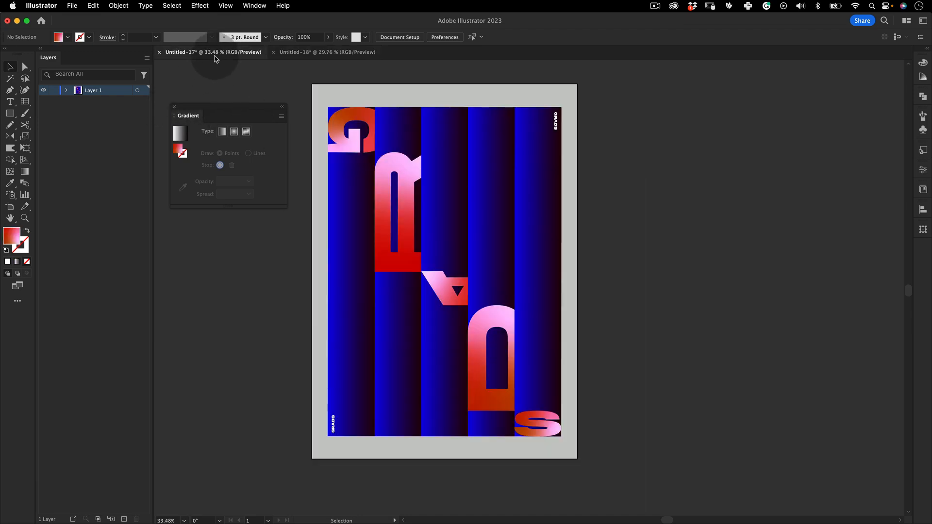
click(326, 51)
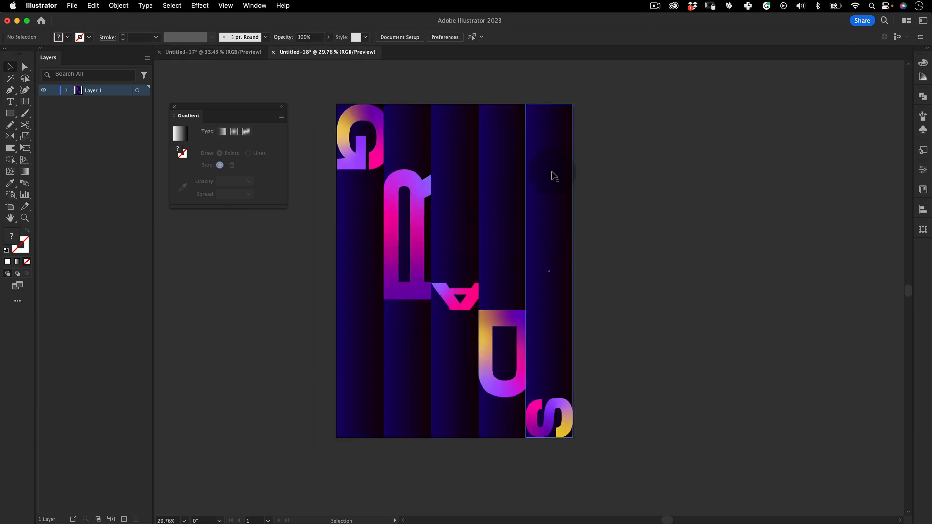
drag(643, 84, 312, 483)
click(335, 470)
mouse_move(464, 519)
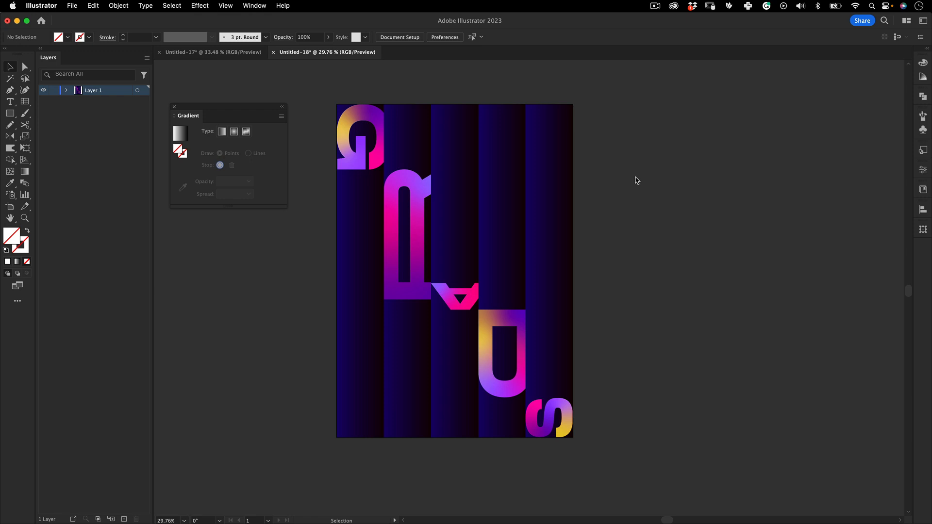
Examine the edges where the neighbouring letters meet across the strips at close range
key(z)
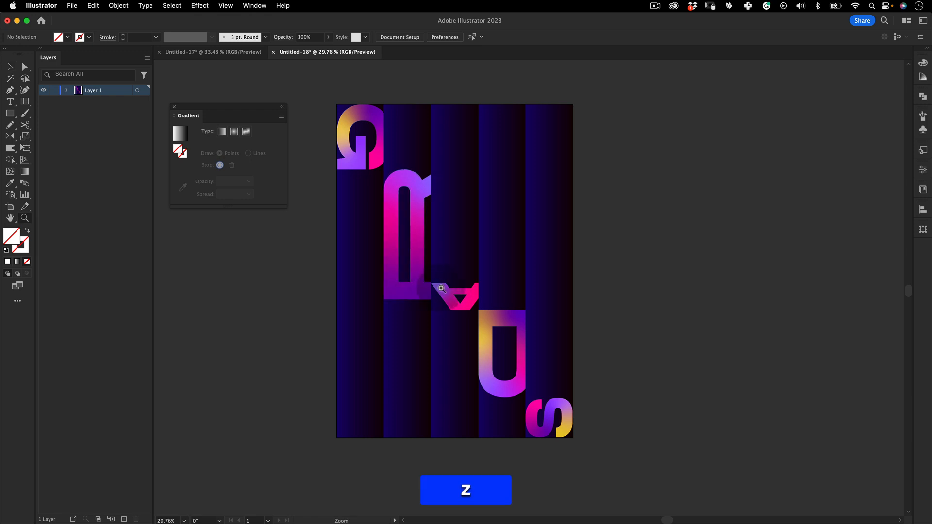
drag(436, 289, 587, 258)
key(space)
drag(470, 273, 479, 214)
key(z)
mouse_move(452, 230)
mouse_down()
mouse_move(590, 198)
mouse_move(477, 230)
mouse_move(464, 217)
mouse_up()
key(v)
key(z)
drag(496, 274, 490, 293)
key(v)
key(z)
key(space)
key(z)
key(space)
key(v)
key(space)
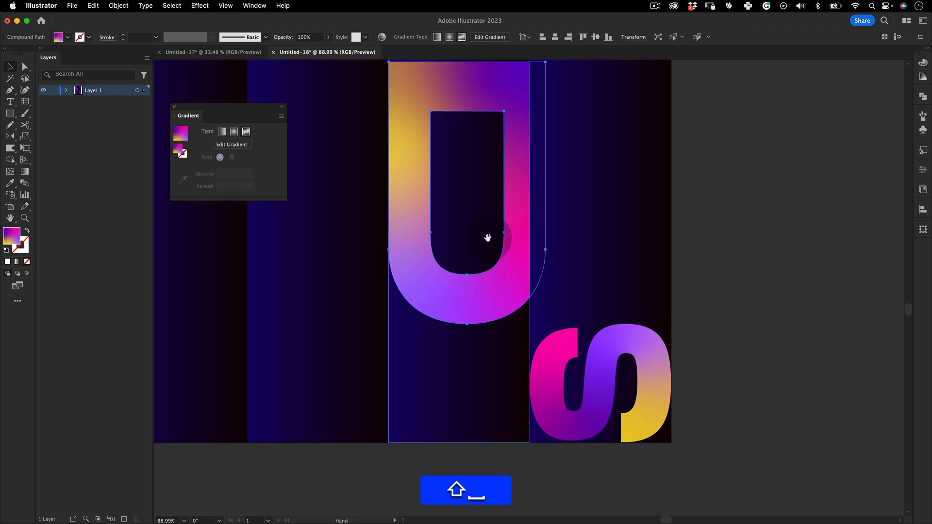
Select the D's top anchor points and move them slightly up to meet the bottom edge of the A
drag(432, 127, 463, 271)
key(z)
drag(442, 200, 497, 200)
key(a)
key(shift)
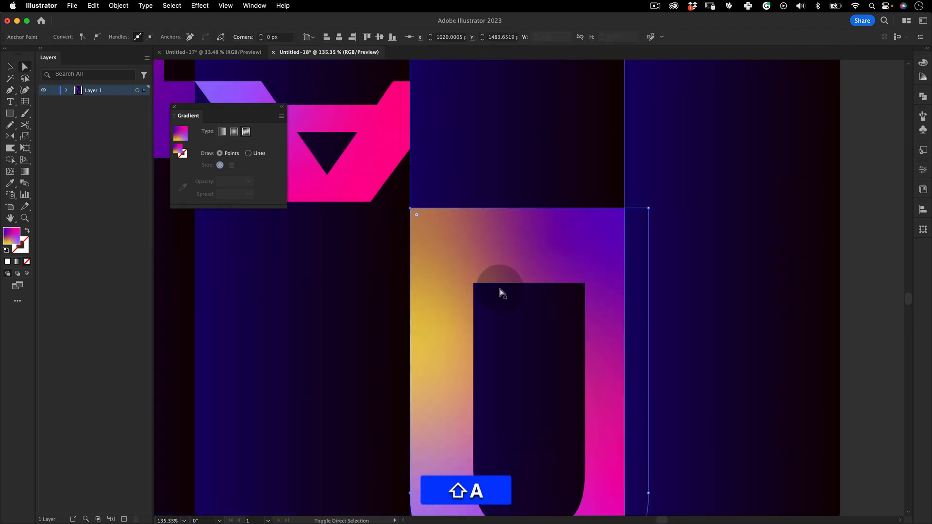
shift+click(584, 284)
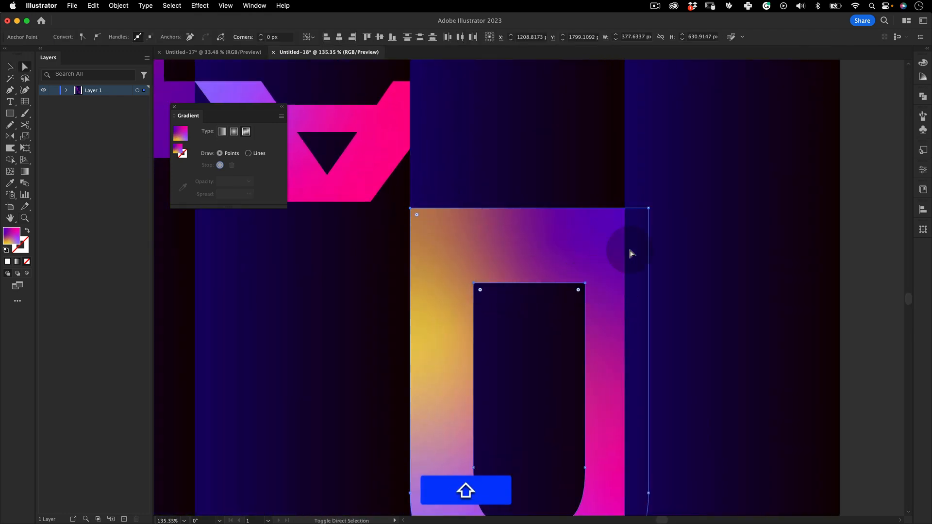
drag(649, 209, 648, 202)
key(z)
drag(542, 267, 319, 377)
key(v)
click(315, 418)
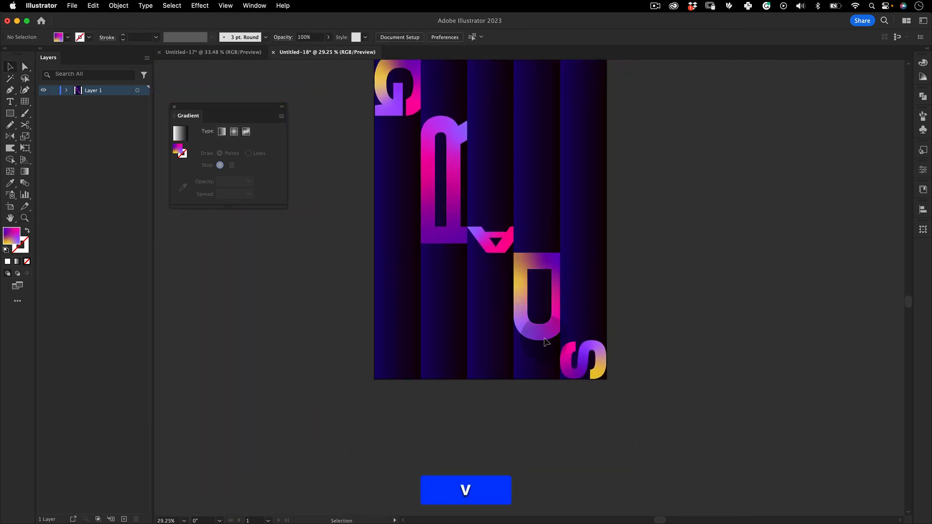
Create the point text GRADS in Monument Extended Bold, 12 px, on the empty canvas beside the poster
key(space)
drag(459, 238, 437, 295)
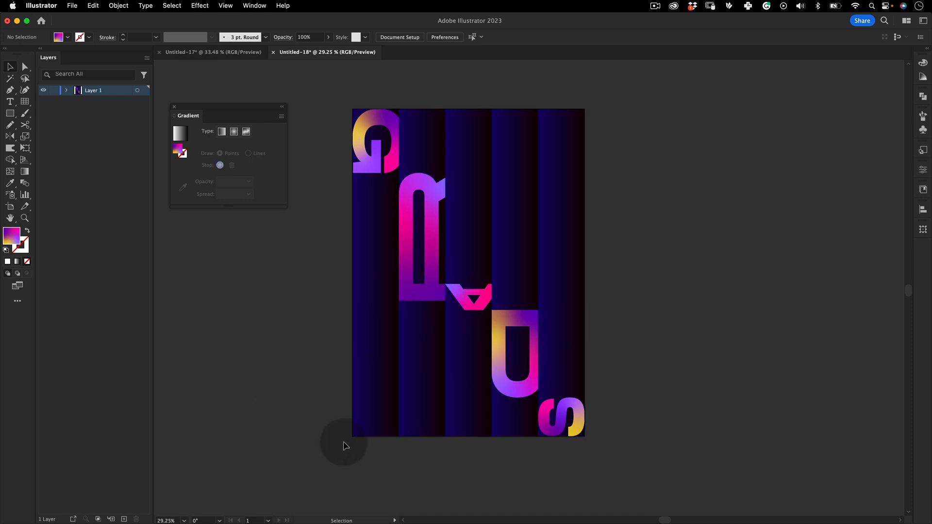
key(v)
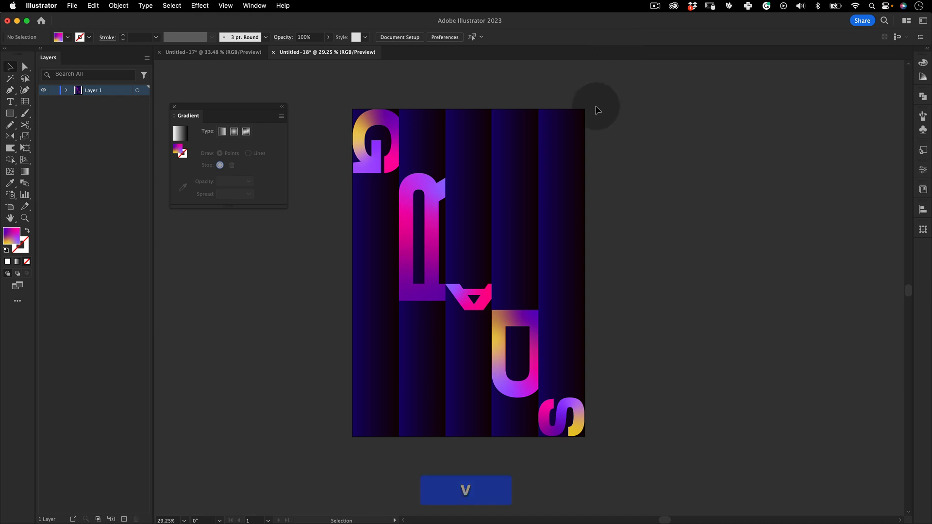
click(11, 104)
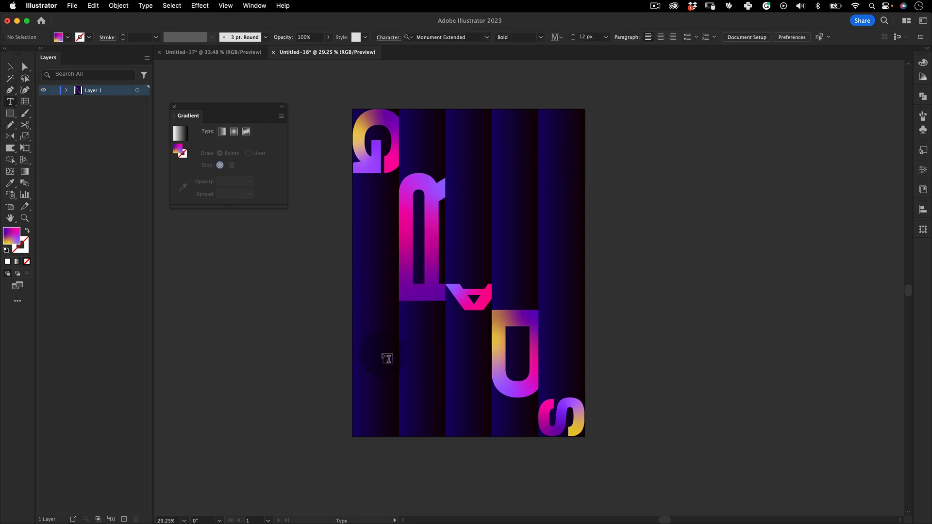
key(space)
mouse_move(376, 344)
mouse_down()
mouse_move(373, 332)
mouse_move(364, 349)
mouse_up()
click(610, 194)
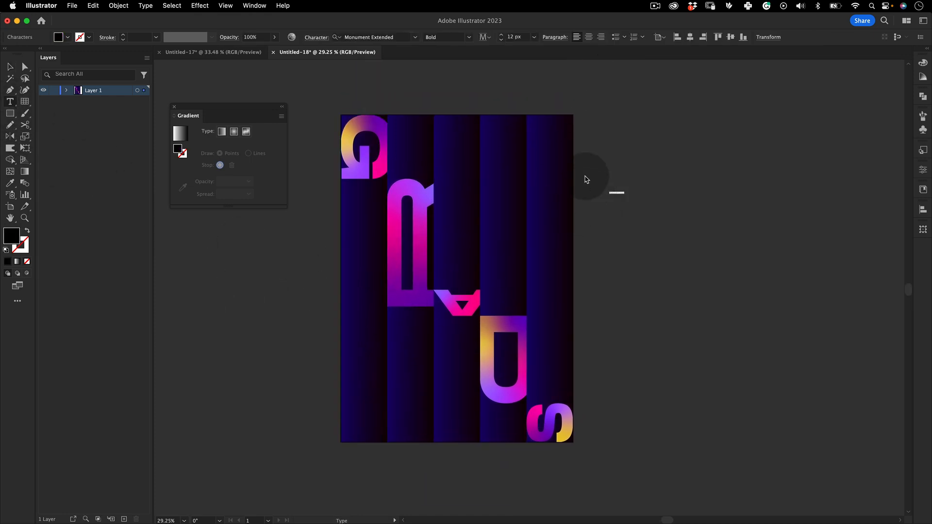
text(AS)
key(Escape)
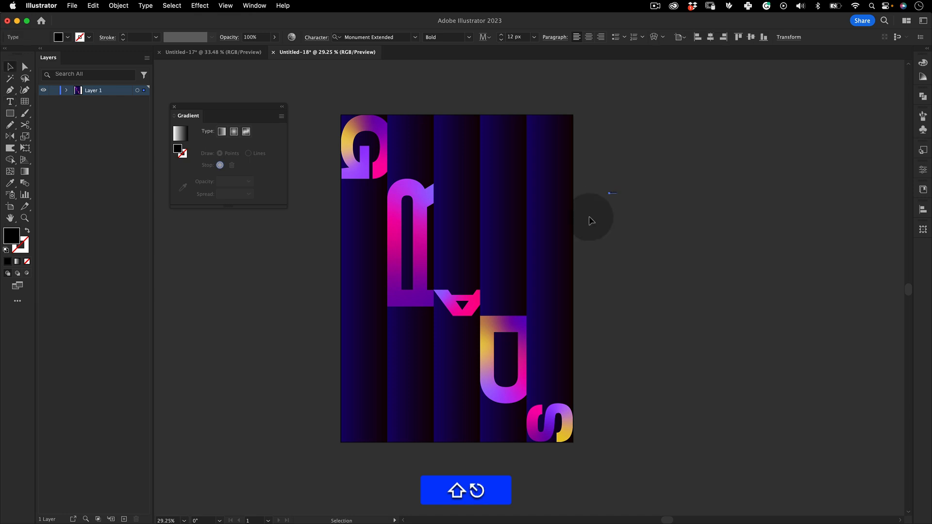
Fill the small GRADS text white and rotate it 90° counterclockwise so it reads upward
double_click(11, 236)
drag(412, 161, 388, 147)
click(619, 150)
key(e)
drag(636, 199, 628, 160)
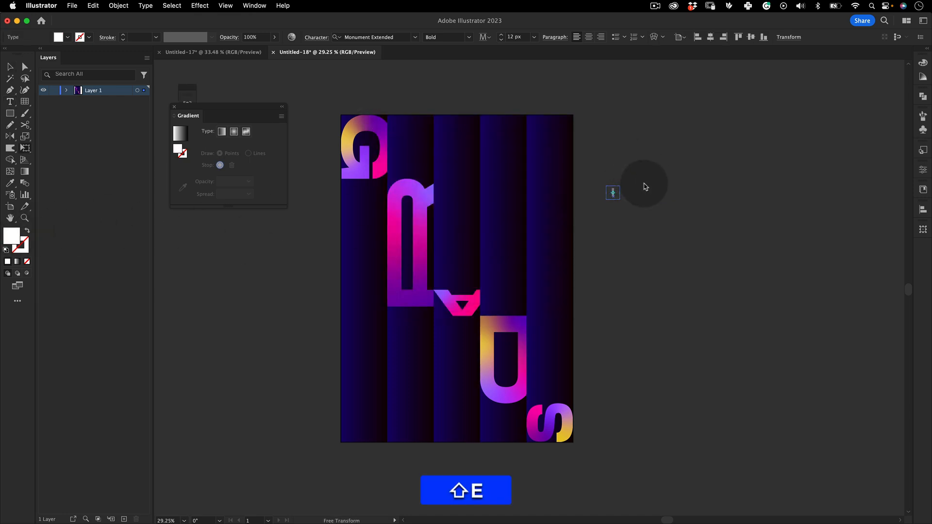
Move the vertical GRADS text into the poster's lower-left corner and scale it up to a small label
key(v)
click(645, 187)
drag(615, 200, 375, 398)
key(e)
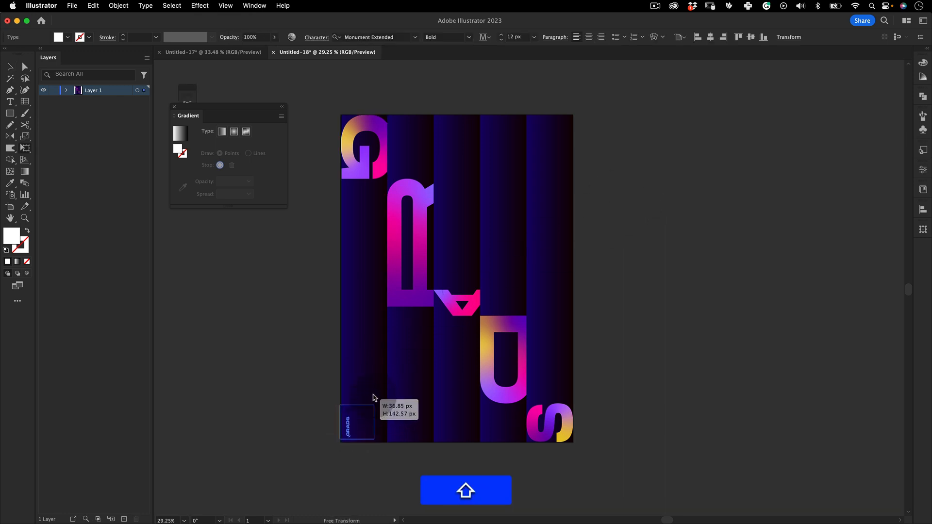
key(v)
click(287, 450)
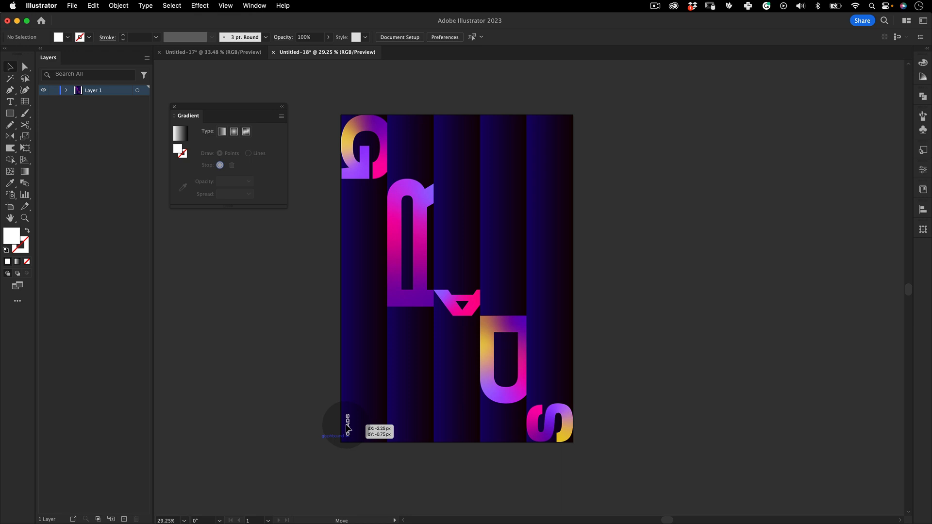
Duplicate the small GRADS label into the poster's upper-right corner and rotate the copy 180°
drag(348, 429, 546, 83)
key(alt)
key(e)
key(v)
click(601, 112)
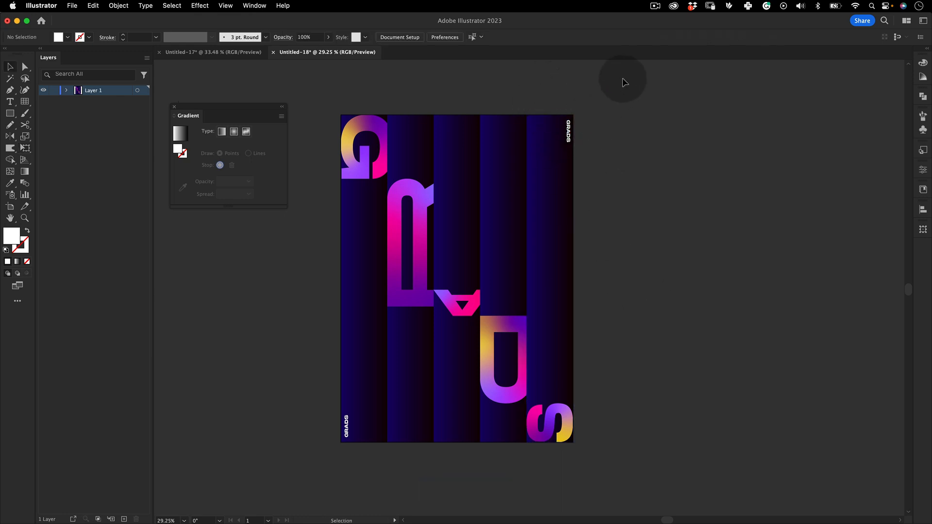
Select all the artwork and scale it down proportionally about its center, leaving a white border around the poster
drag(628, 77, 325, 473)
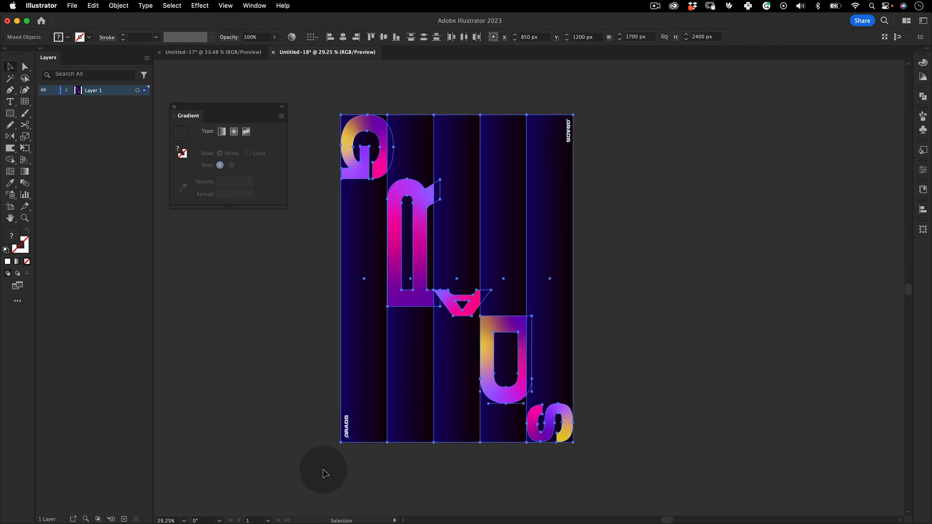
click(650, 181)
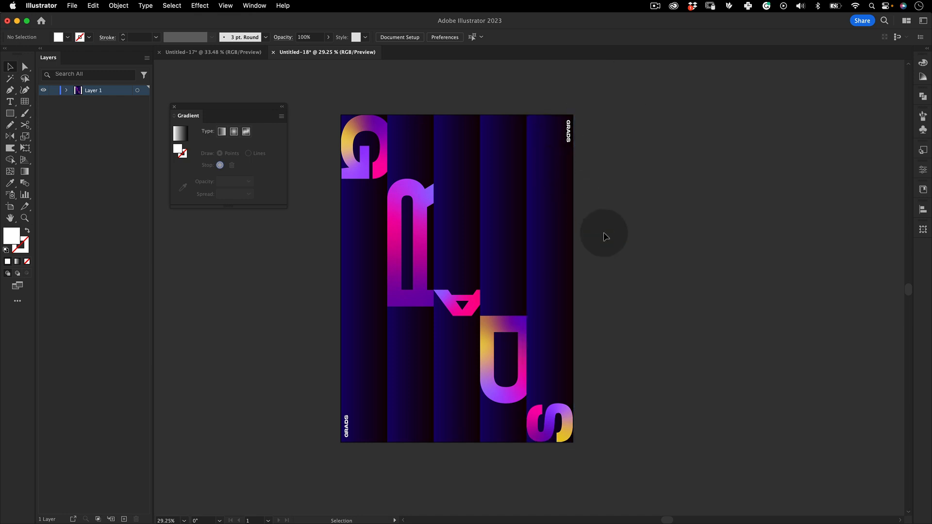
key(super+a)
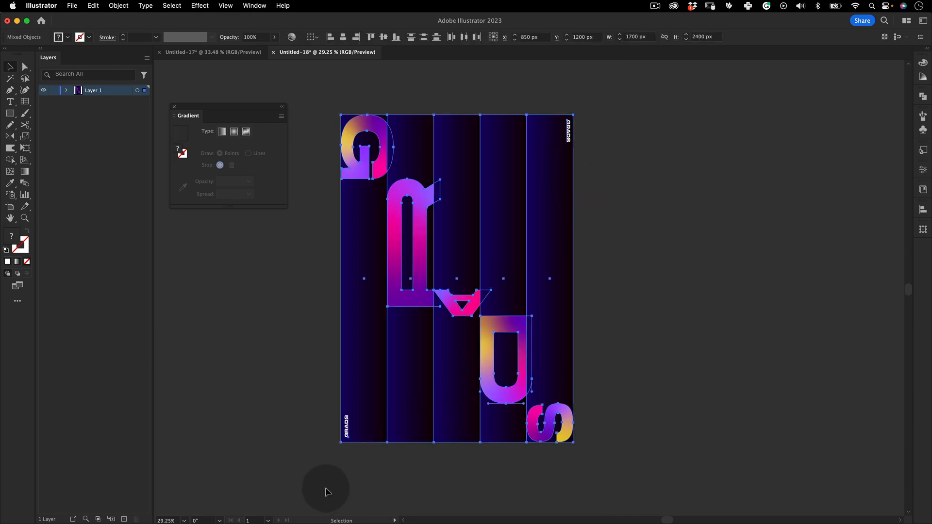
key(e)
drag(573, 115, 552, 131)
key(super+shift+a)
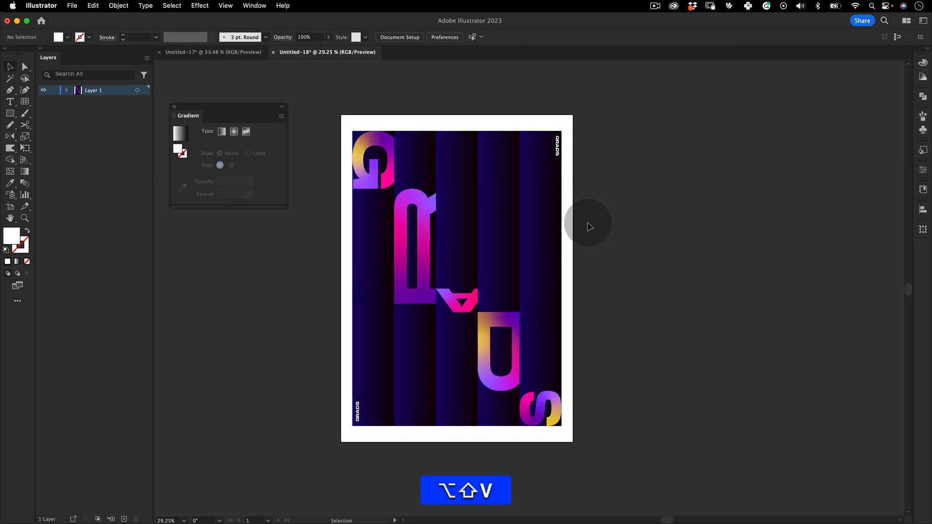
drag(590, 247, 582, 196)
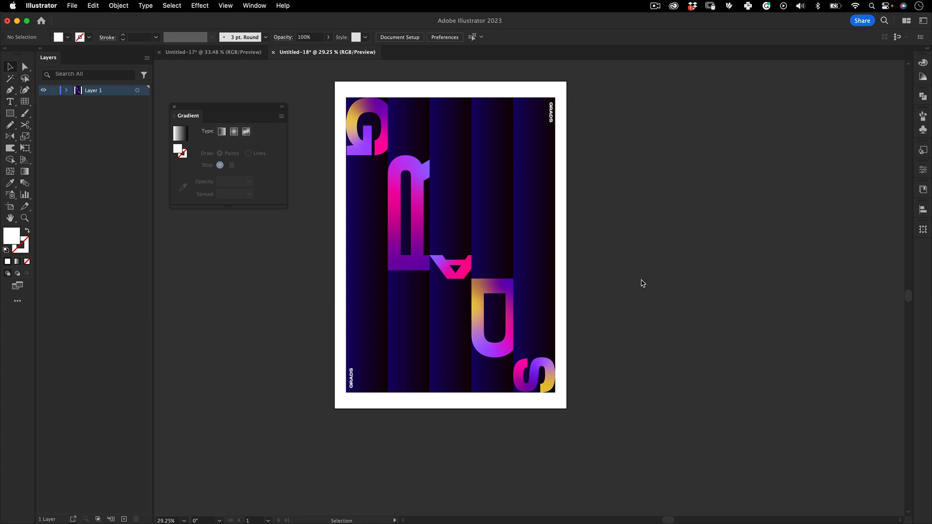
click(655, 5)
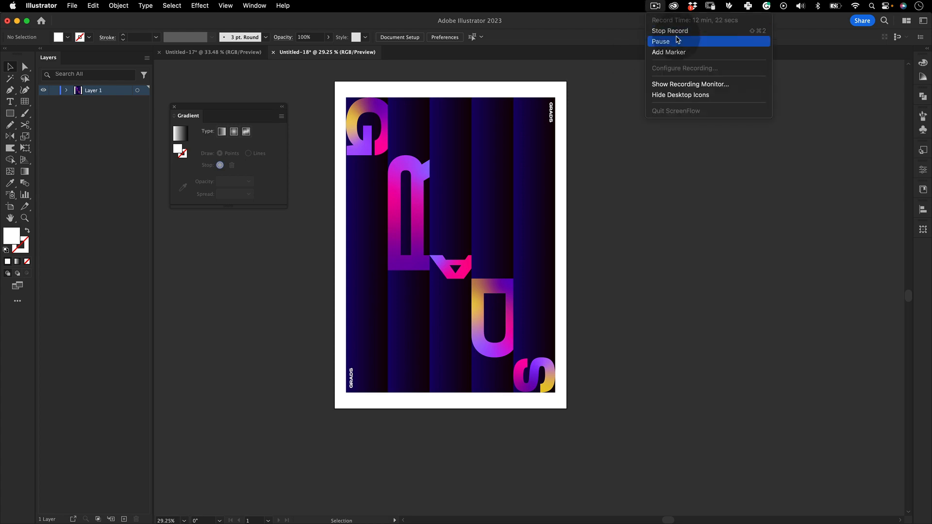